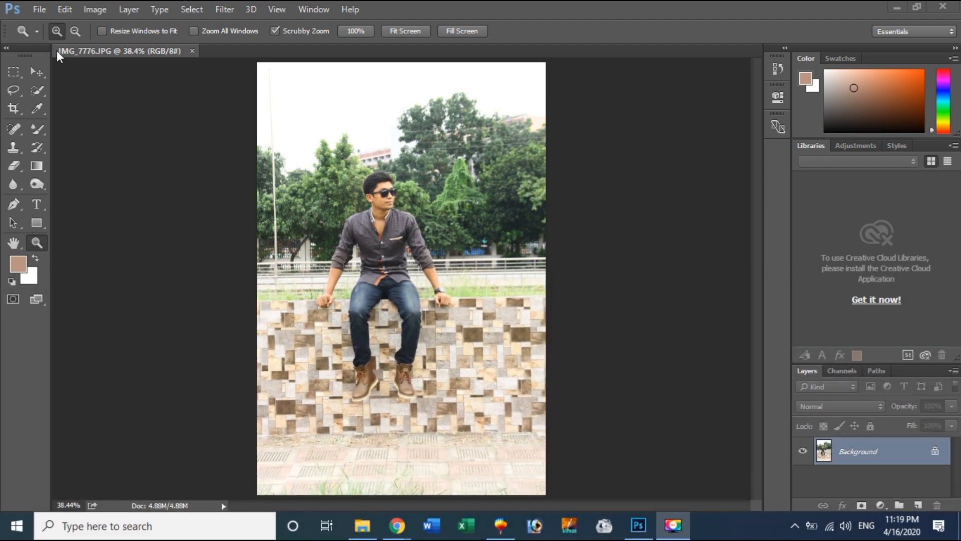
Start a Pen tool path along the top of the man's hair, tracing from the crown towards his forehead
click(380, 215)
click(384, 198)
click(380, 170)
click(381, 171)
click(382, 166)
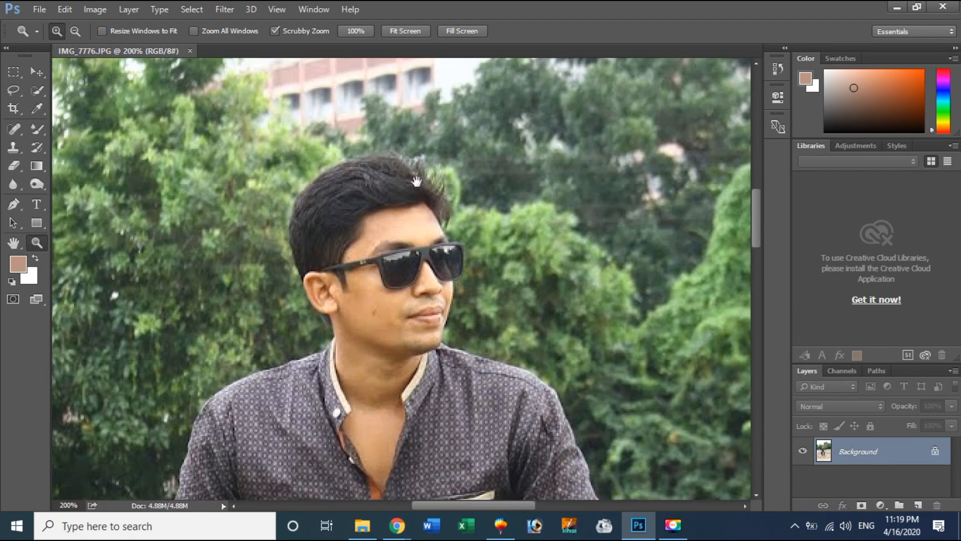
drag(422, 177, 402, 254)
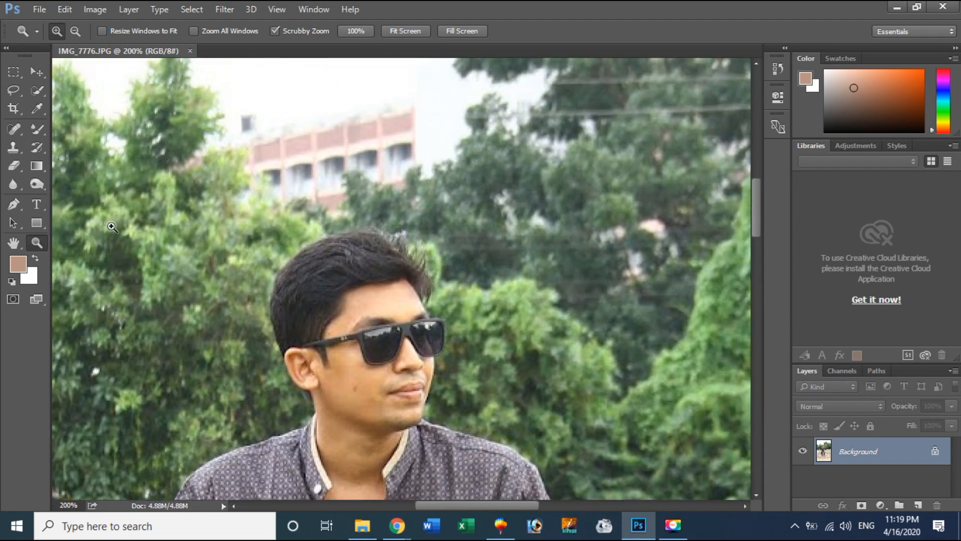
click(13, 204)
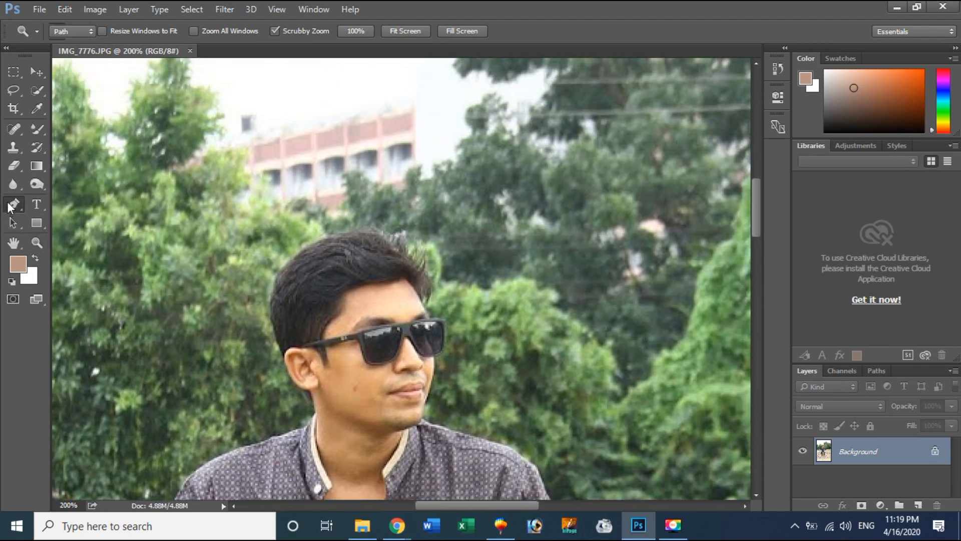
click(293, 257)
click(324, 238)
click(362, 231)
click(376, 231)
click(388, 232)
click(400, 234)
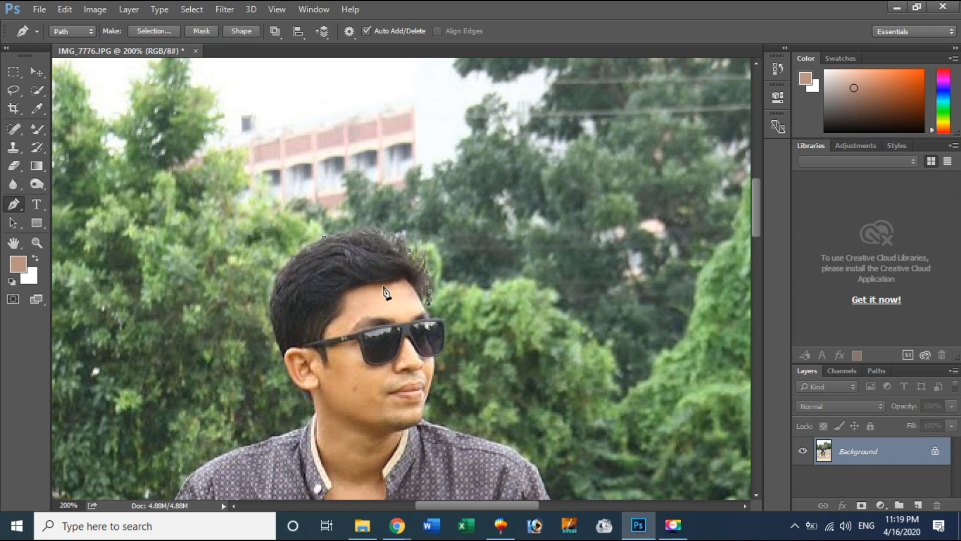
Continue the path down the sunglasses and face profile and along the shoulder beside the shirt pocket
drag(404, 311, 354, 205)
click(366, 204)
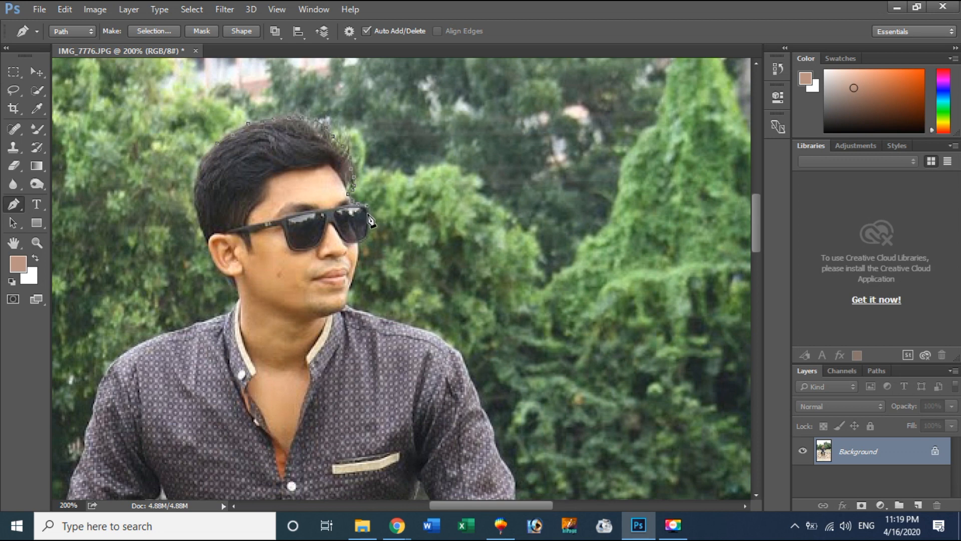
click(365, 242)
click(356, 269)
click(431, 332)
drag(431, 332, 371, 202)
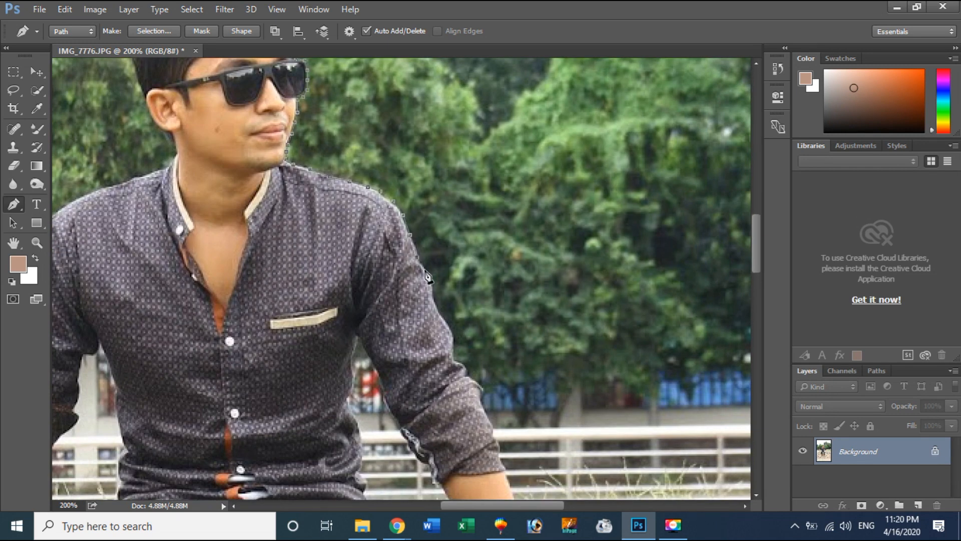
Trace the path down the outer sleeve and forearm to the hand wearing the watch
click(440, 311)
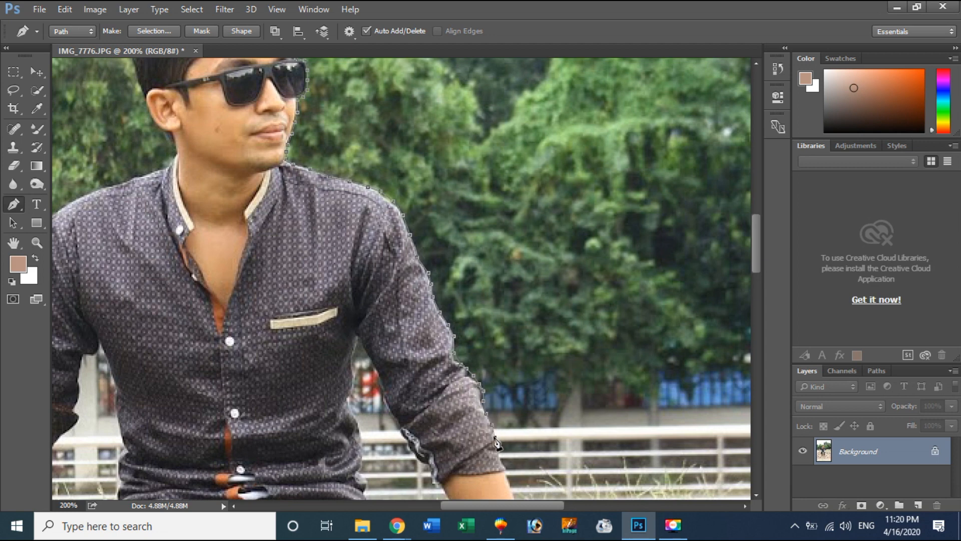
drag(503, 463, 447, 297)
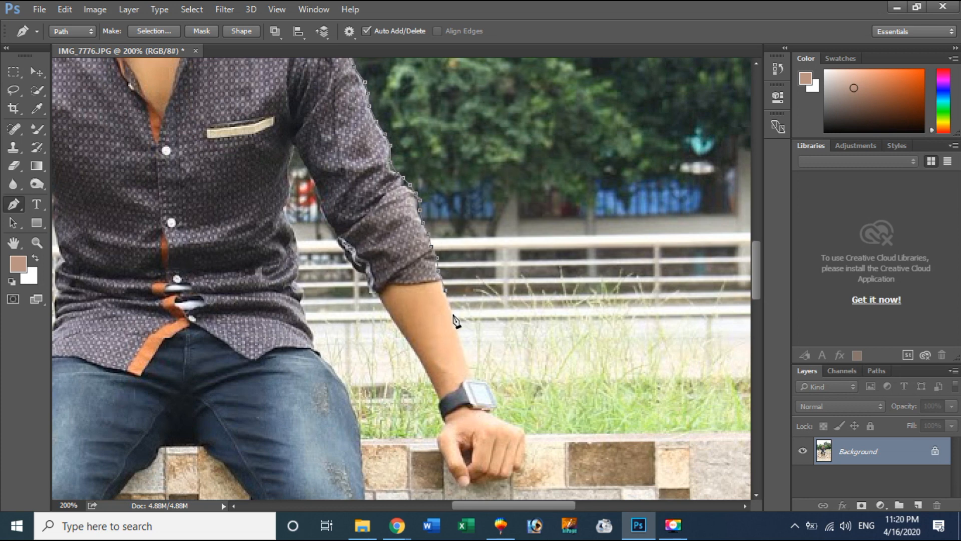
click(462, 343)
click(467, 364)
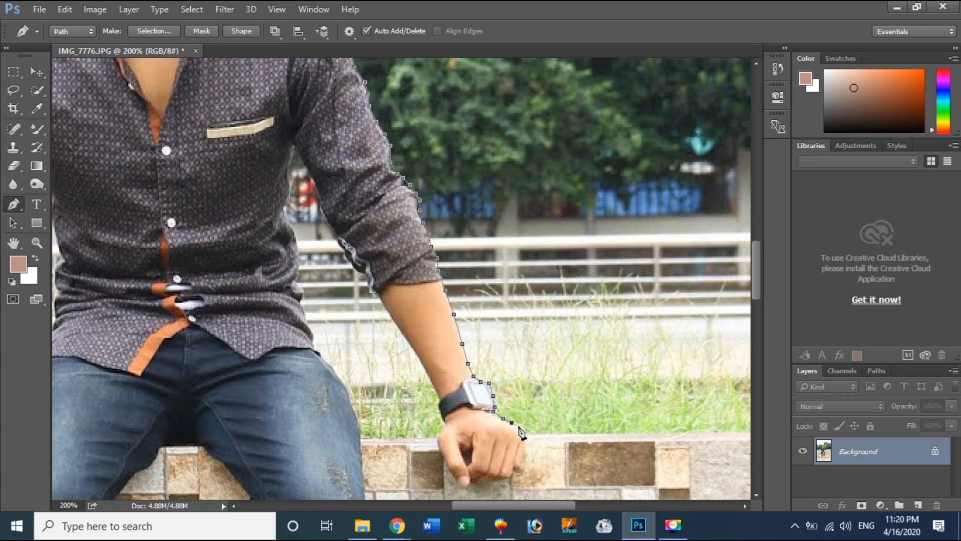
Extend the path along the wall's top edge and around the outer image border to the wall's opposite end
click(652, 434)
scroll(652, 434, right, 6)
click(720, 425)
key(ctrl+0)
click(545, 64)
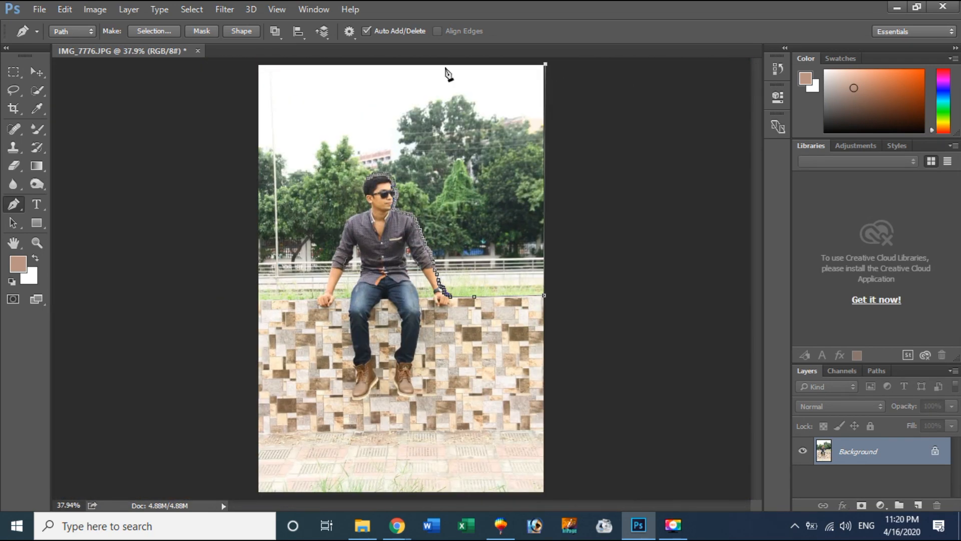
click(253, 66)
click(256, 301)
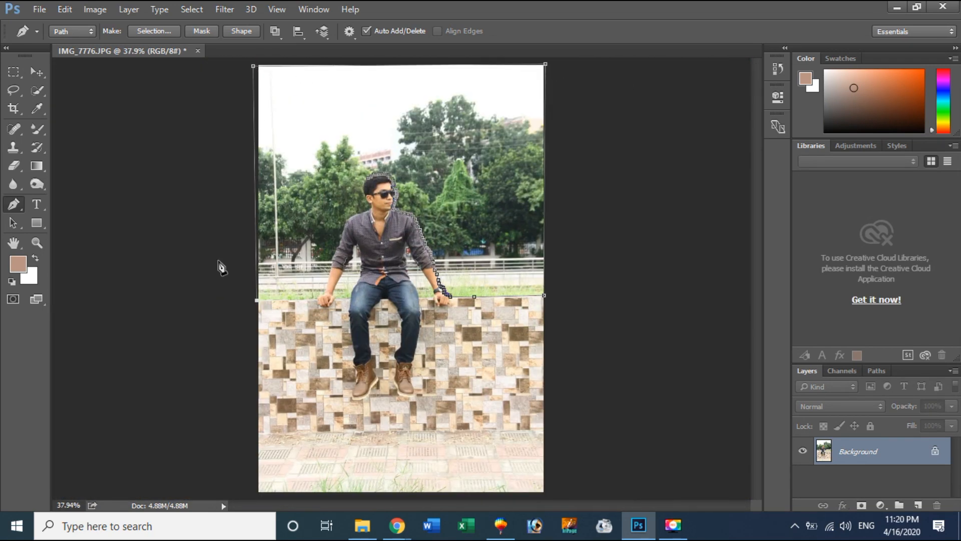
Continue the path along the wall's top edge from the image border to the hand without the watch
click(37, 243)
click(278, 288)
click(280, 289)
click(279, 289)
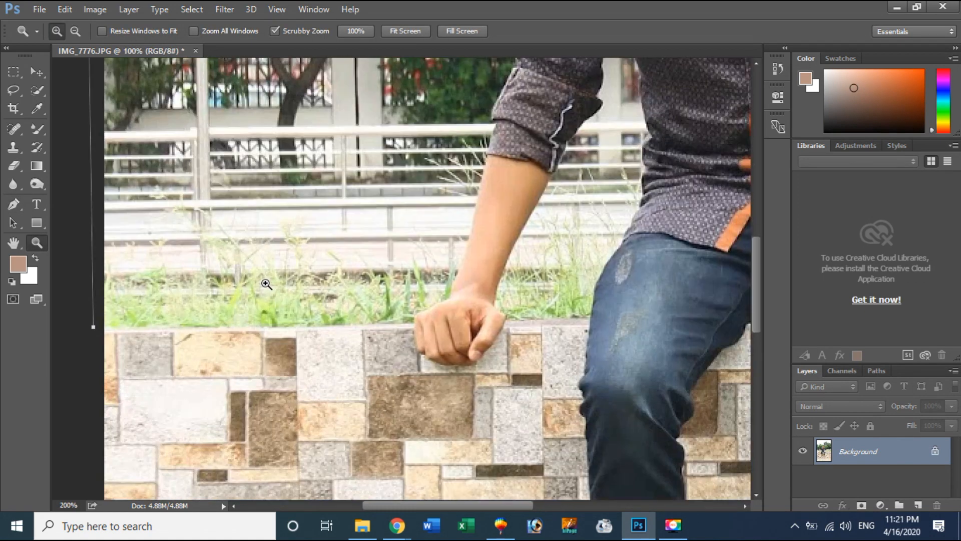
click(13, 204)
click(413, 324)
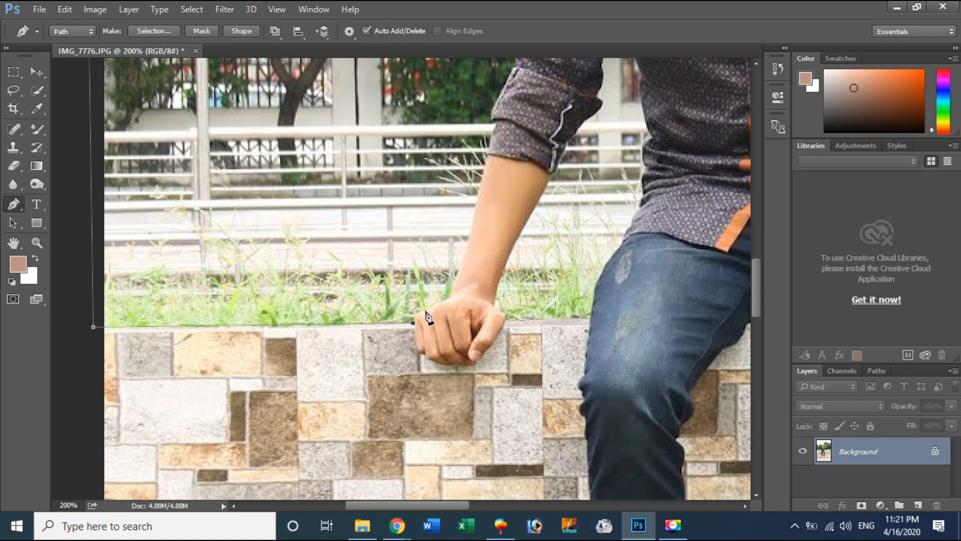
Trace the path up the outer edge of the forearm without the watch and its rolled sleeve
click(453, 281)
click(464, 259)
click(474, 219)
click(478, 195)
drag(517, 174, 331, 402)
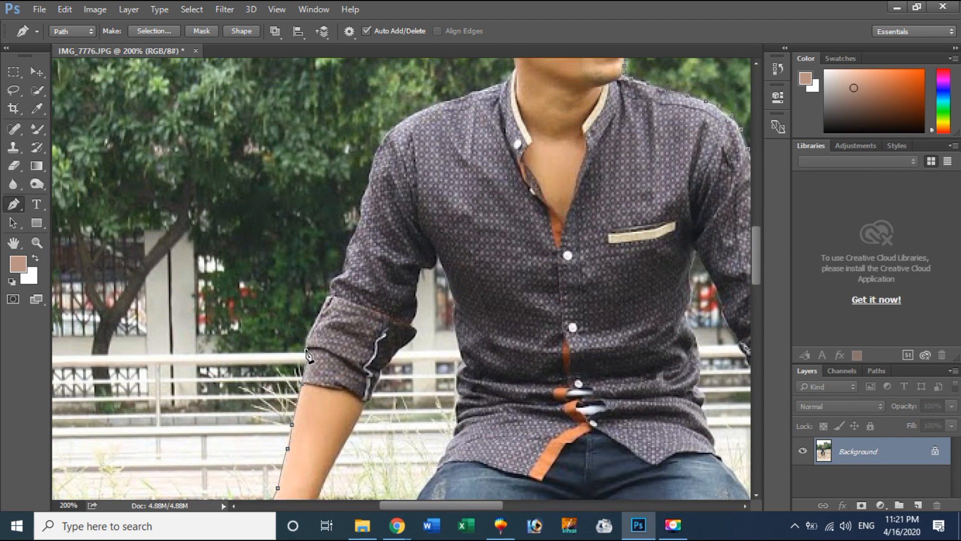
click(319, 316)
click(329, 300)
click(331, 284)
click(337, 276)
Continue the path over the shoulder to the shirt collar at the back of the neck
drag(437, 173, 301, 364)
click(267, 312)
click(284, 305)
click(299, 299)
click(315, 291)
click(331, 286)
click(345, 284)
click(358, 279)
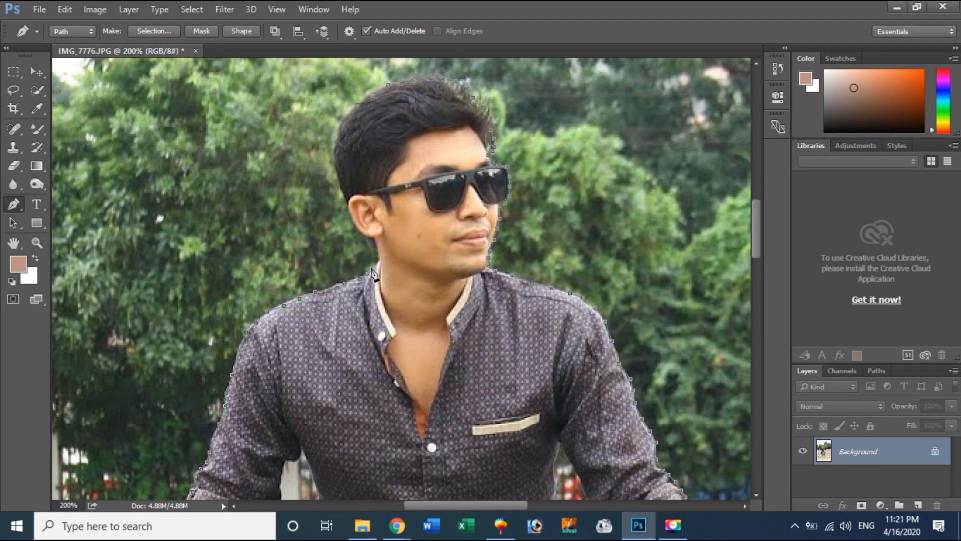
Trace the back of the head and close the path at its starting point in the hair
click(343, 184)
click(338, 170)
click(336, 147)
click(340, 130)
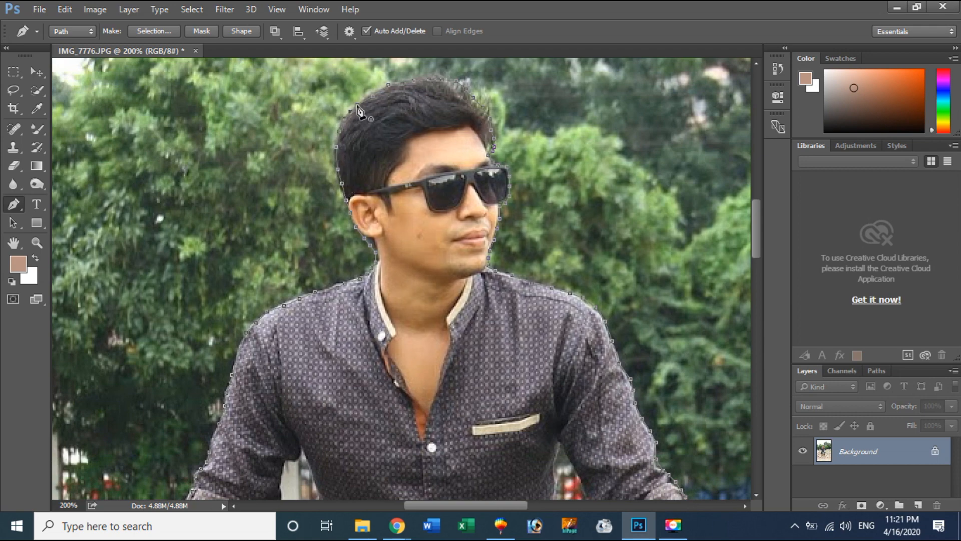
Start a second path in the gap beside the arm without the watch, along the wall top, thigh and shirt hem
scroll(207, 325, down, 10)
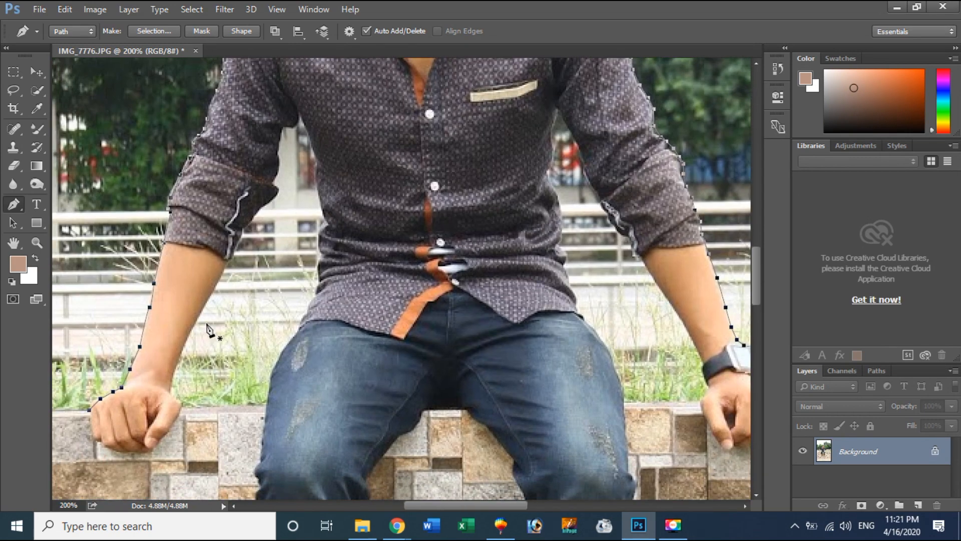
click(186, 405)
click(265, 403)
click(268, 384)
click(273, 370)
click(284, 347)
click(299, 326)
click(319, 274)
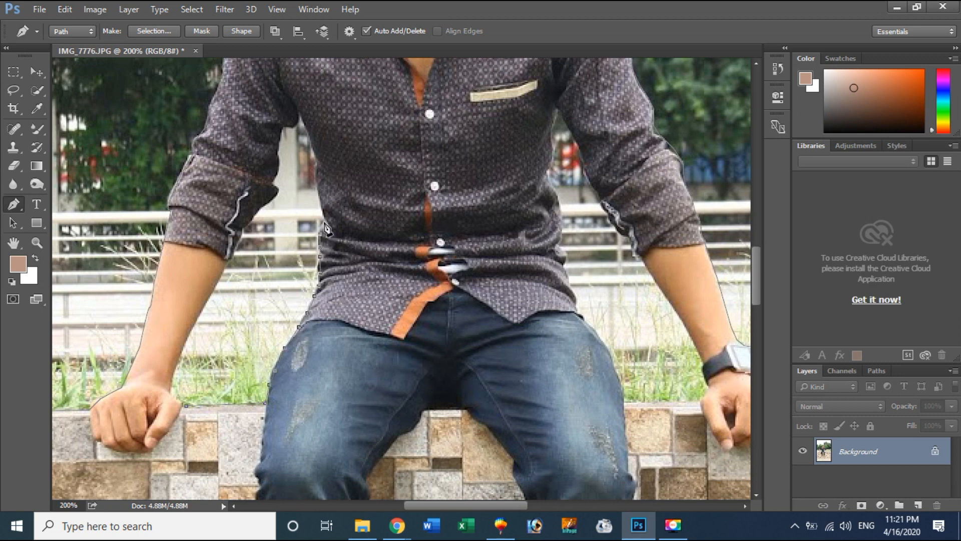
Trace the armpit and inner arm down to the wall and close the path around this gap
click(298, 123)
click(290, 125)
click(282, 128)
click(275, 181)
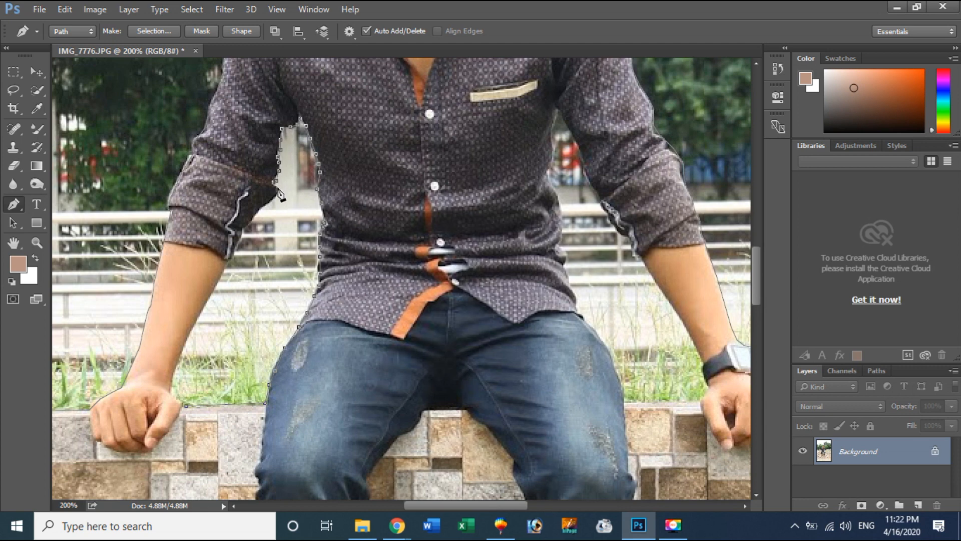
click(254, 217)
click(244, 231)
click(186, 343)
click(186, 406)
Start a third path in the gap beside the watch arm, tracing from the armpit down the shirt and thigh
drag(394, 376, 190, 449)
click(354, 188)
click(350, 208)
click(350, 221)
click(345, 246)
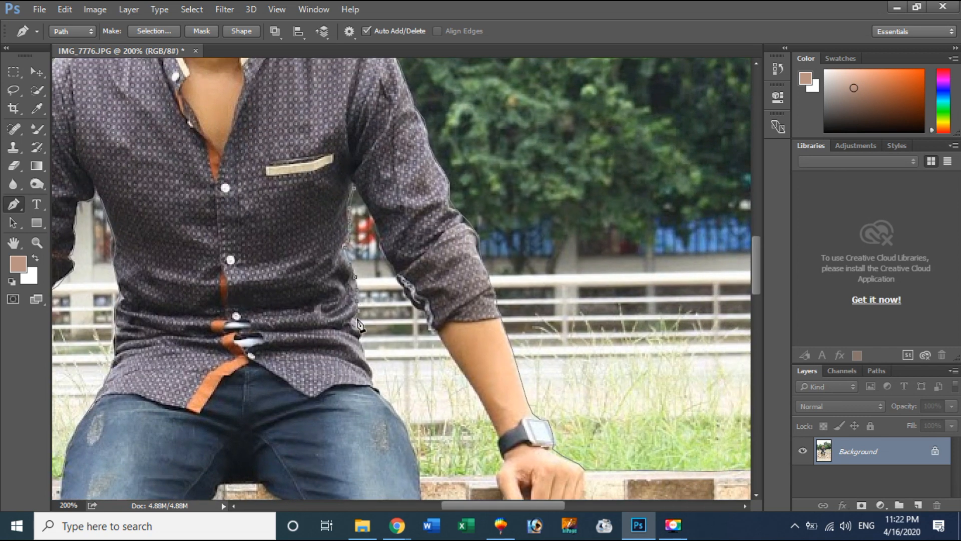
click(396, 408)
Trace the inner edge of the watch arm from the hand up to the armpit and close the path
click(493, 476)
click(499, 470)
click(502, 461)
click(502, 450)
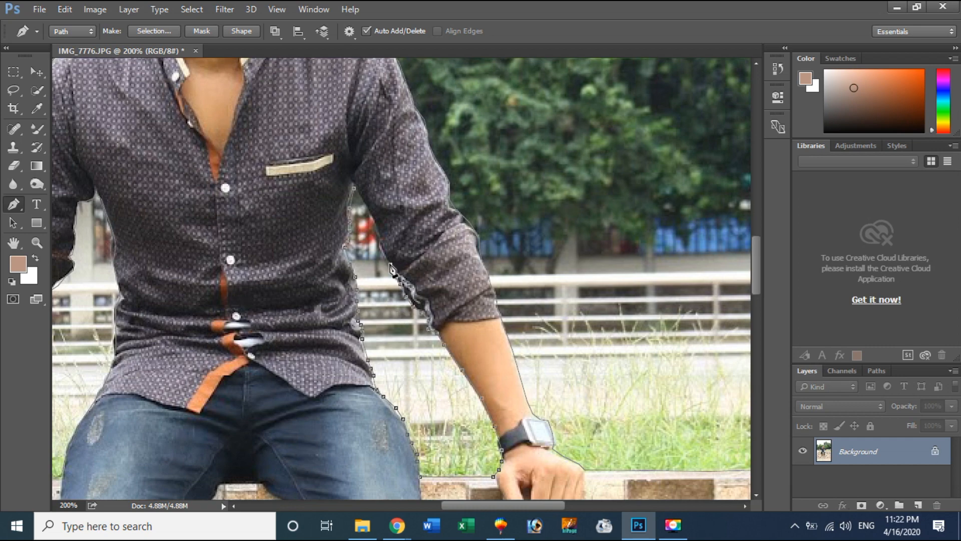
click(379, 234)
click(376, 220)
click(354, 190)
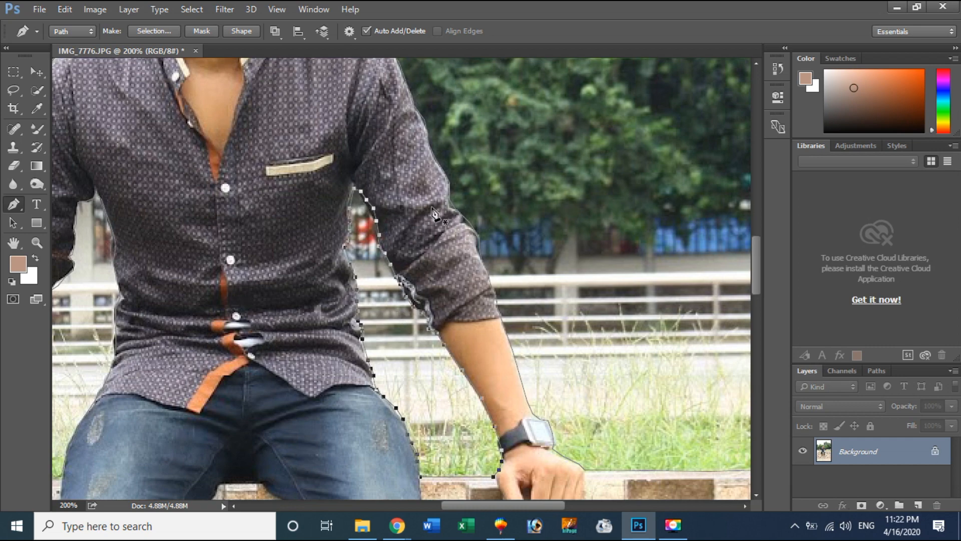
Convert the paths to a selection and erase the background above the wall with a 400-size Eraser, leaving nothing selected
key(ctrl+0)
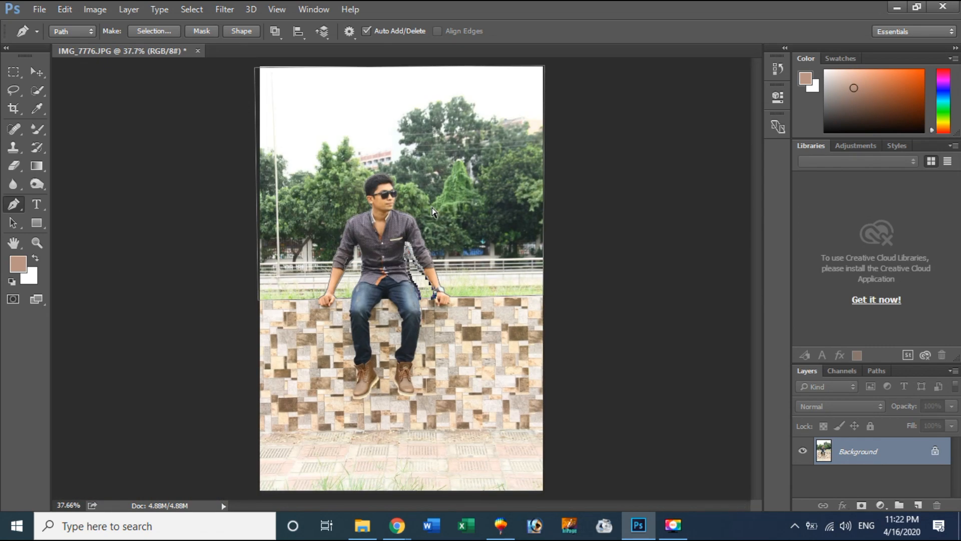
key(ctrl+Return)
click(14, 165)
click(75, 194)
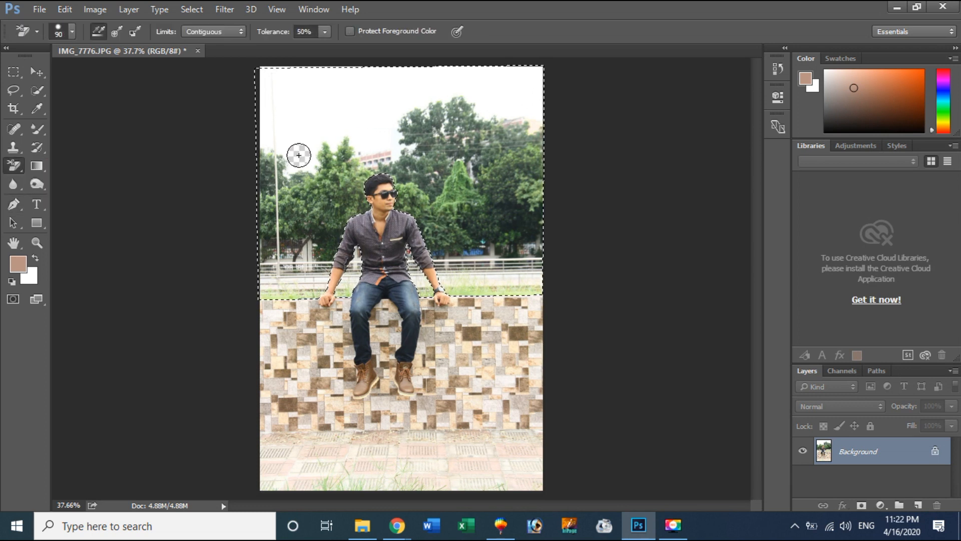
right_click(14, 167)
click(53, 173)
right_click(14, 167)
click(101, 168)
key(bracketright)
key(bracketright)
key(bracketright)
key(bracketright)
mouse_move(369, 118)
mouse_down()
mouse_move(320, 90)
mouse_move(275, 215)
mouse_move(417, 269)
mouse_move(476, 167)
mouse_up()
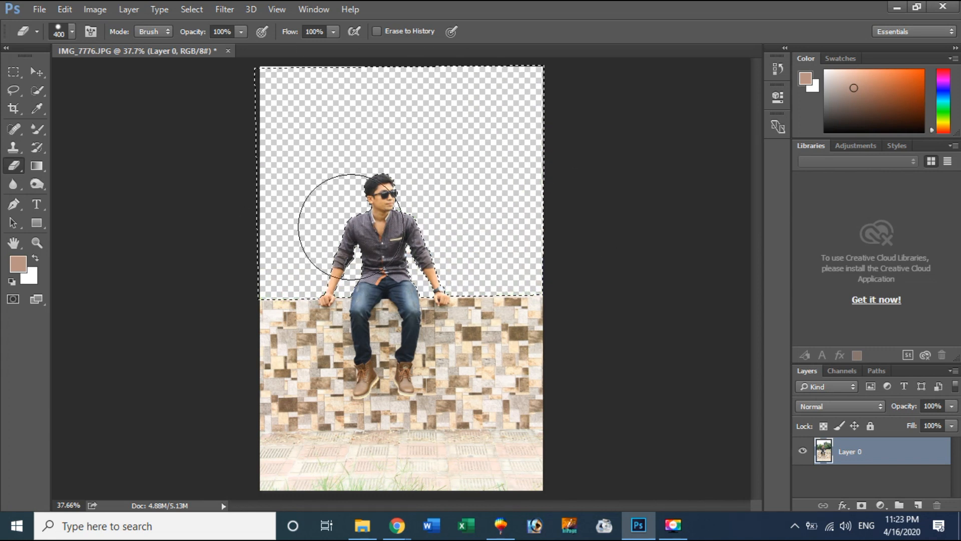
click(14, 223)
key(ctrl+d)
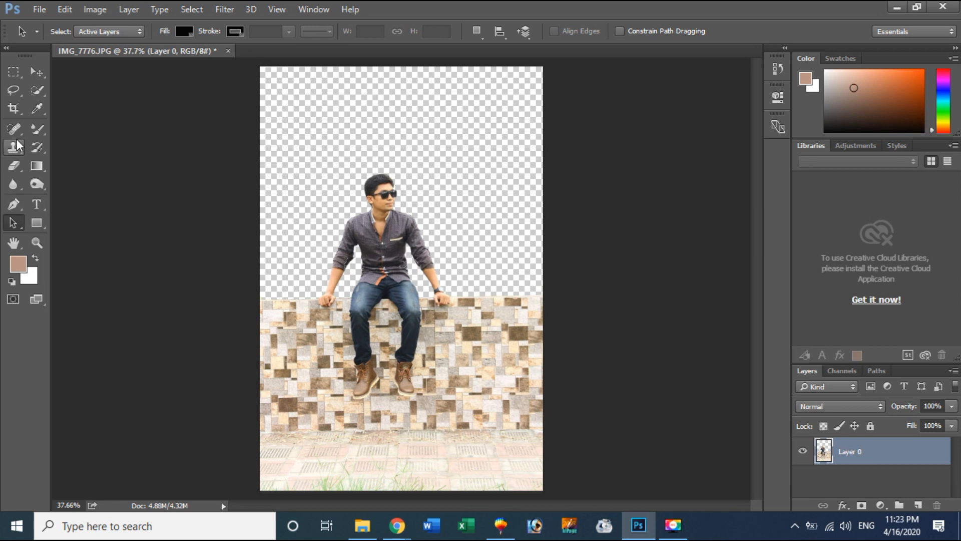
Draw a closed Pen path around the pavement strip below the wall and convert it to a selection
click(14, 204)
click(260, 431)
click(542, 428)
click(543, 490)
click(260, 494)
click(259, 431)
key(ctrl+Return)
Erase the selected pavement below the wall with the Eraser and clear the selection
click(38, 73)
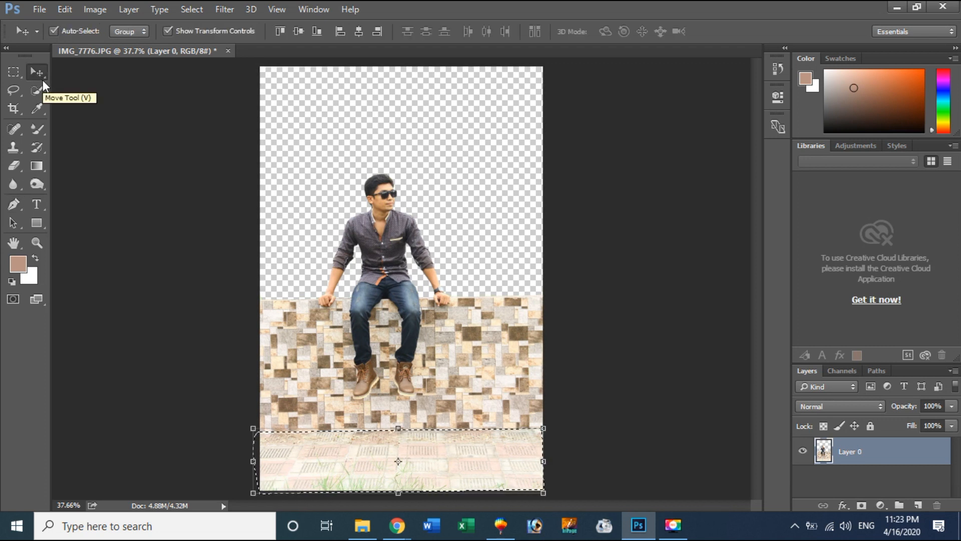
click(13, 165)
mouse_move(316, 461)
mouse_down()
mouse_move(209, 427)
mouse_move(369, 471)
mouse_up()
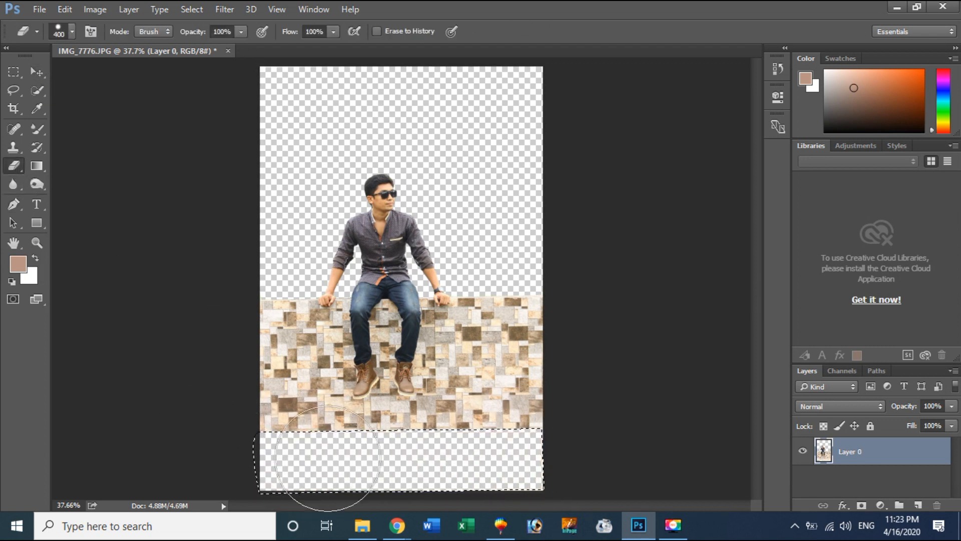
key(ctrl+d)
key(a)
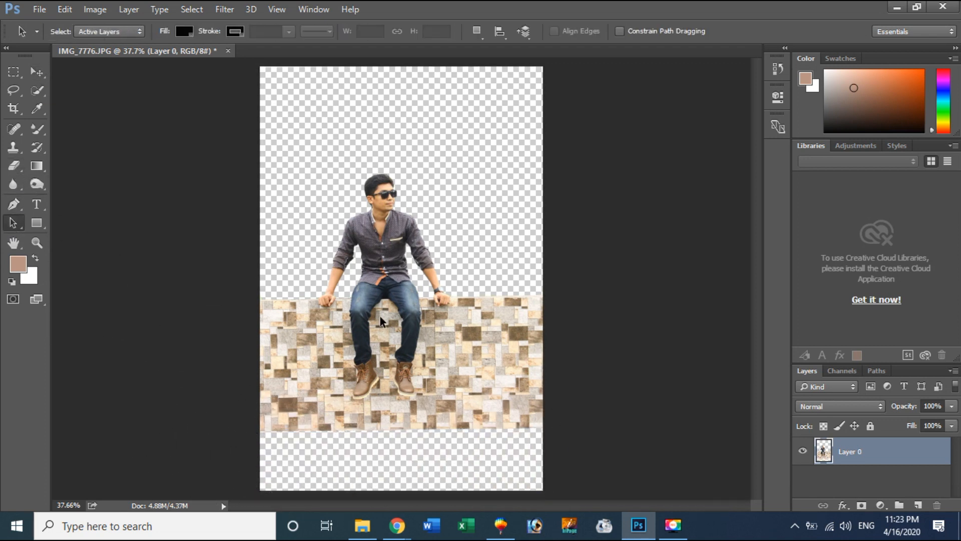
Open the night landscape image beaa0b653dd74496b5a2aea3501d04e5 from the Desktop and bring it to the front
click(39, 74)
mouse_move(417, 358)
mouse_down()
mouse_move(400, 347)
mouse_move(419, 358)
mouse_up()
click(40, 10)
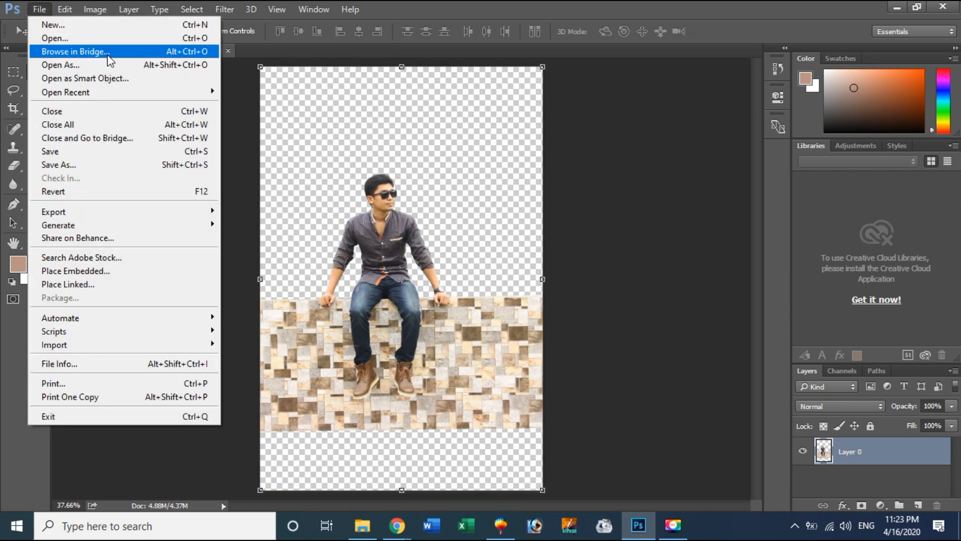
click(51, 39)
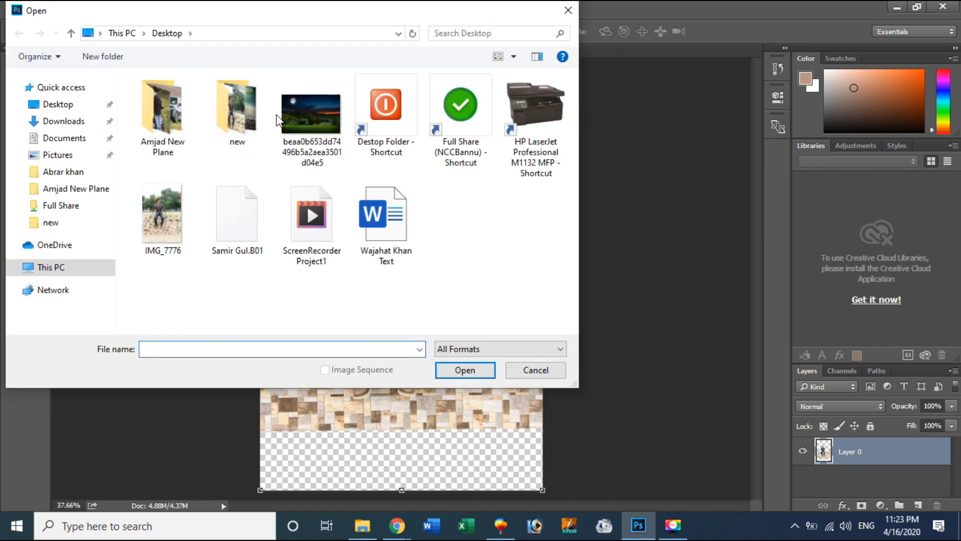
click(306, 119)
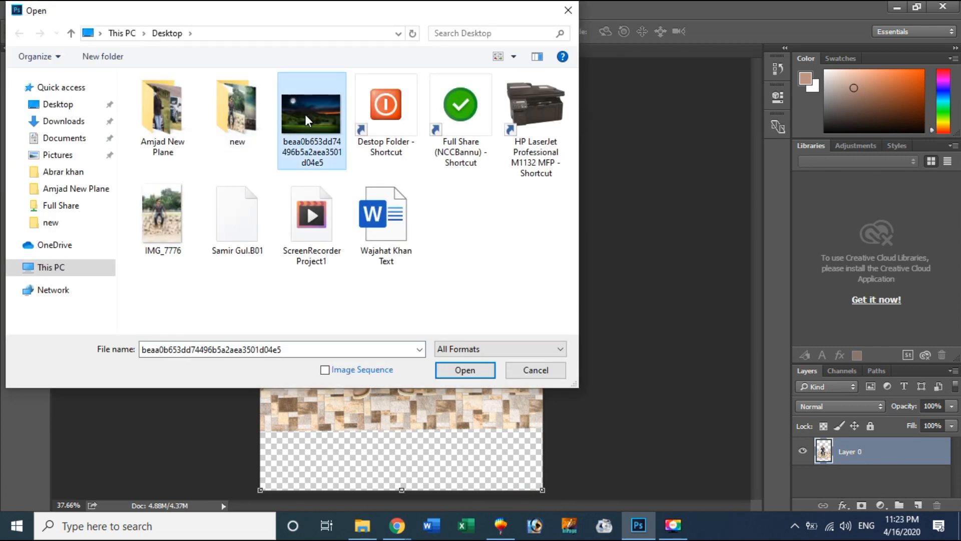
click(461, 368)
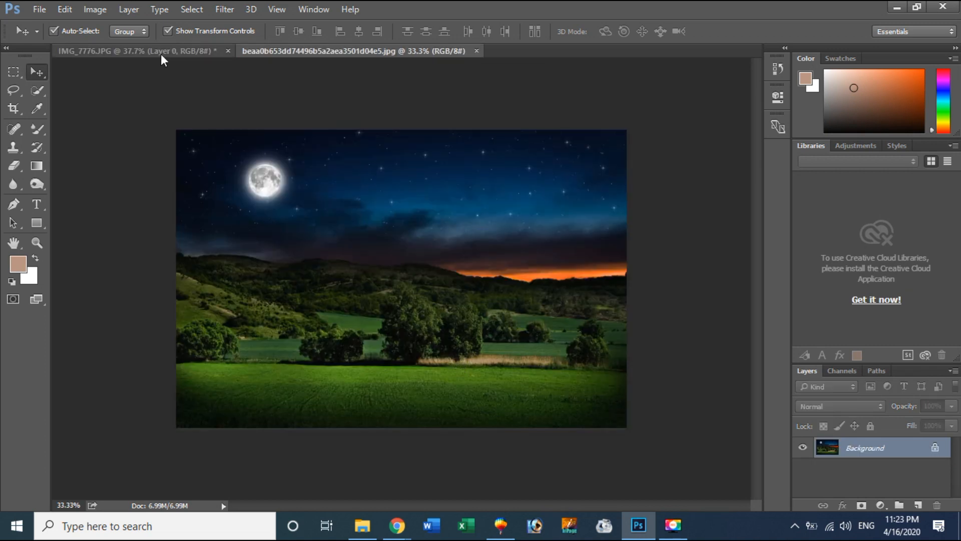
click(161, 54)
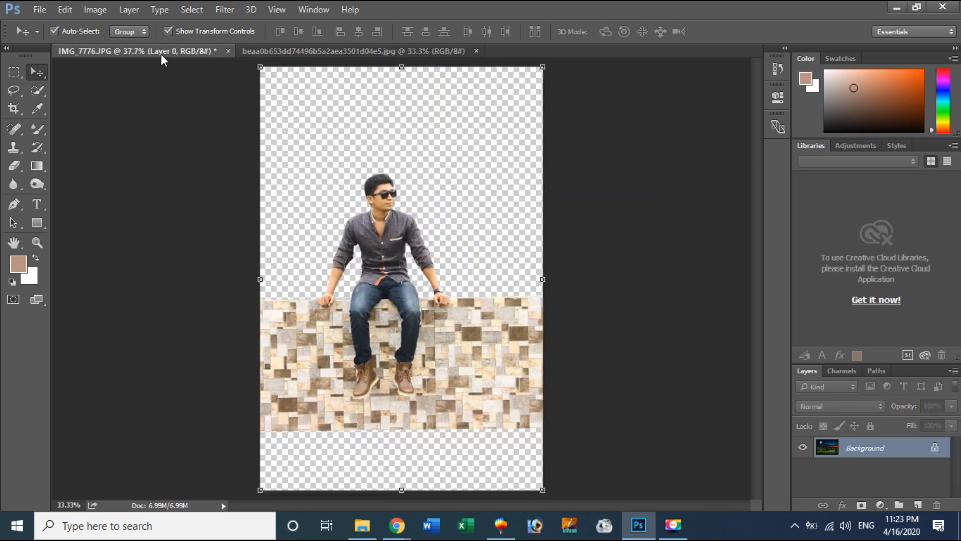
click(276, 53)
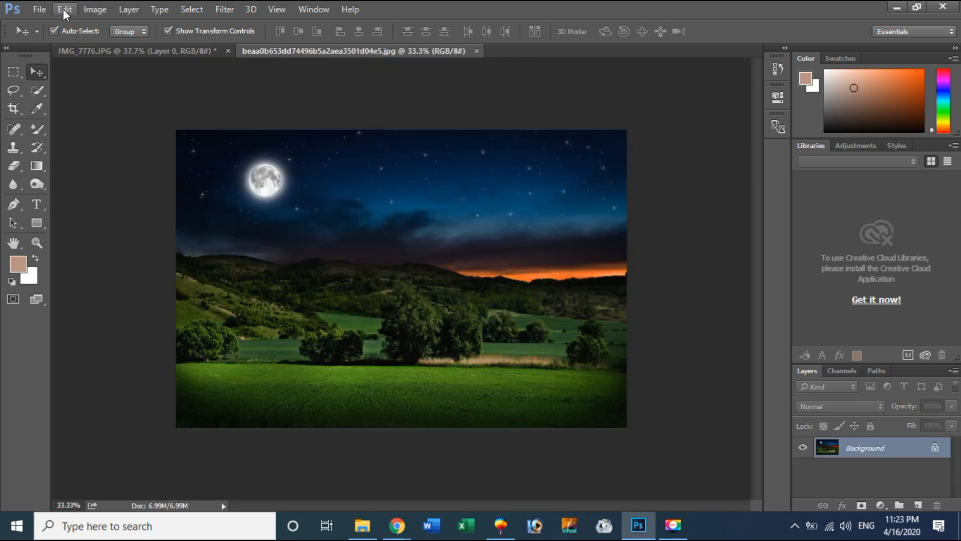
Flip the night landscape image's canvas horizontally
click(92, 9)
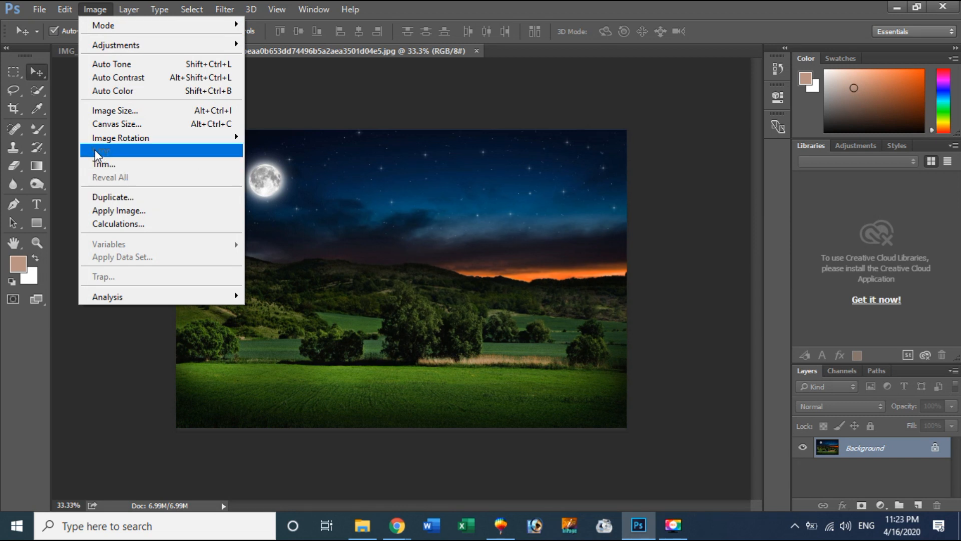
mouse_move(181, 135)
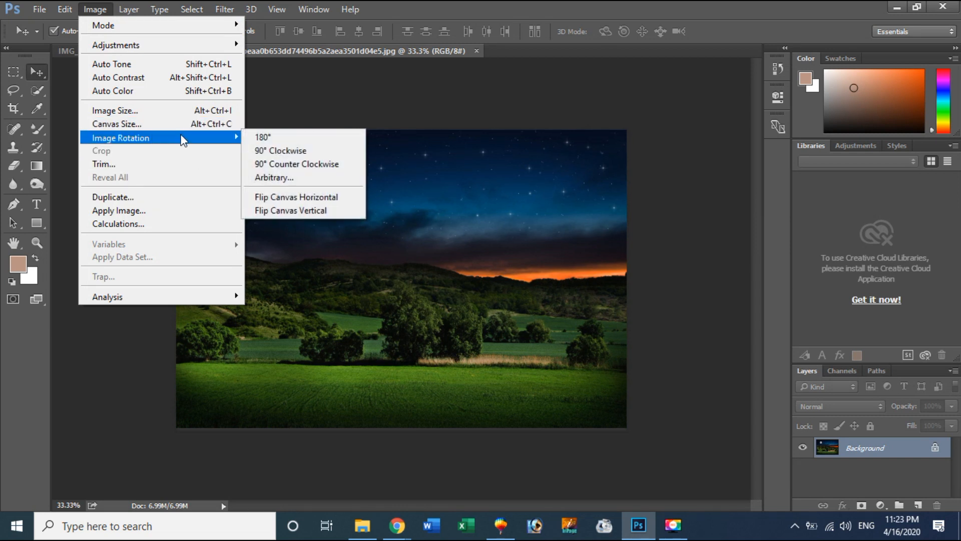
click(295, 196)
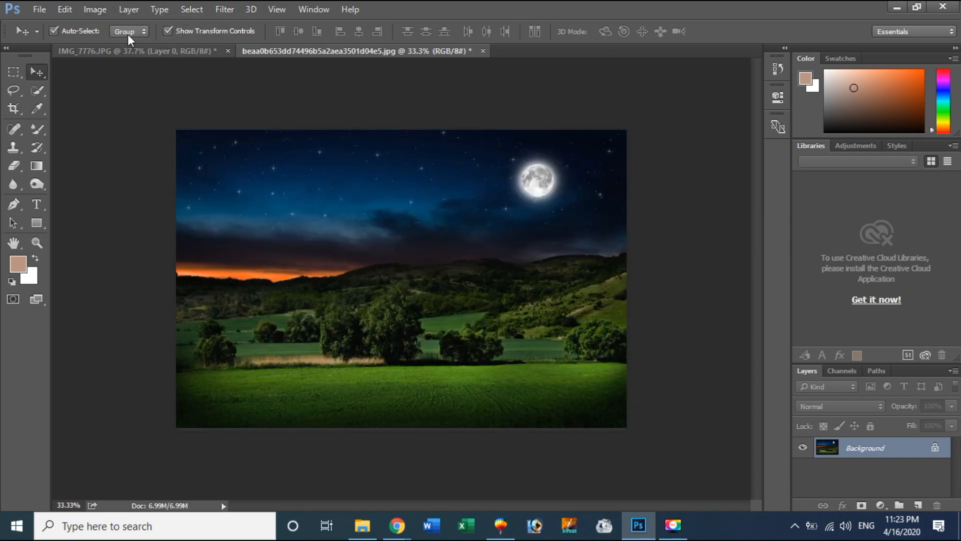
Bring the man-and-wall cutout from IMG_7776 into the night landscape, scale it down and place it right of centre with the wall along the lower edge
click(160, 54)
drag(441, 364, 383, 213)
drag(383, 322, 452, 353)
drag(564, 106, 556, 115)
key(Return)
drag(462, 330, 508, 334)
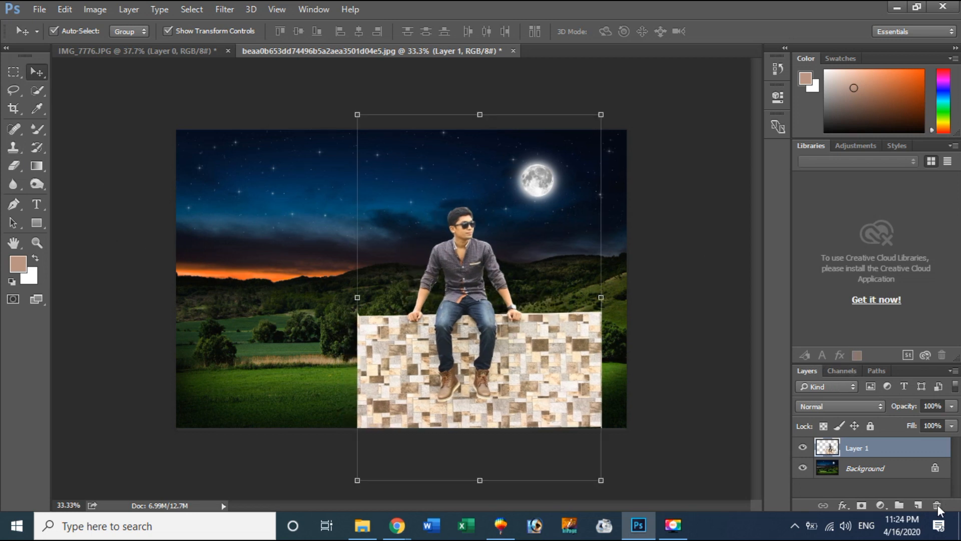
Crop the composite to the width of the wall, keeping the man and the moon, and fit it to the screen
click(884, 468)
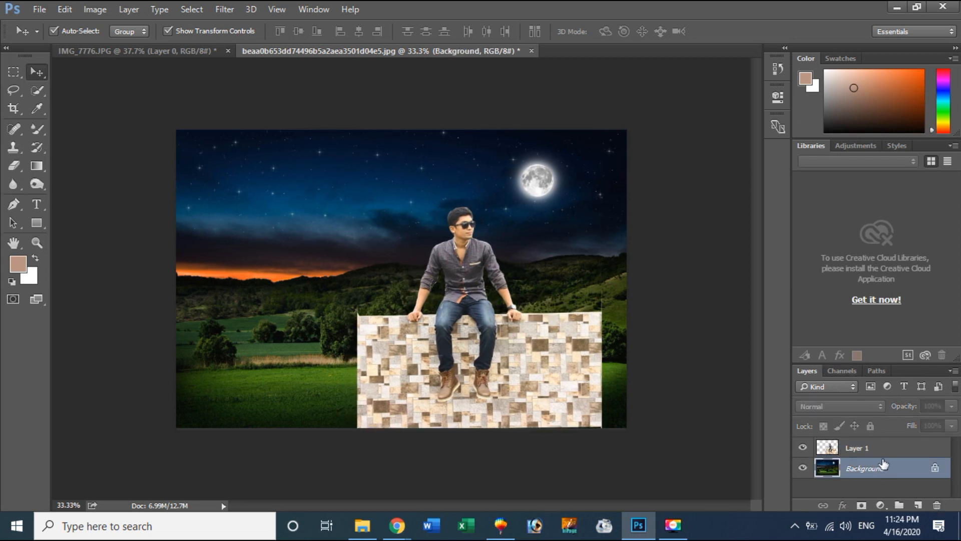
click(13, 108)
drag(178, 278, 267, 281)
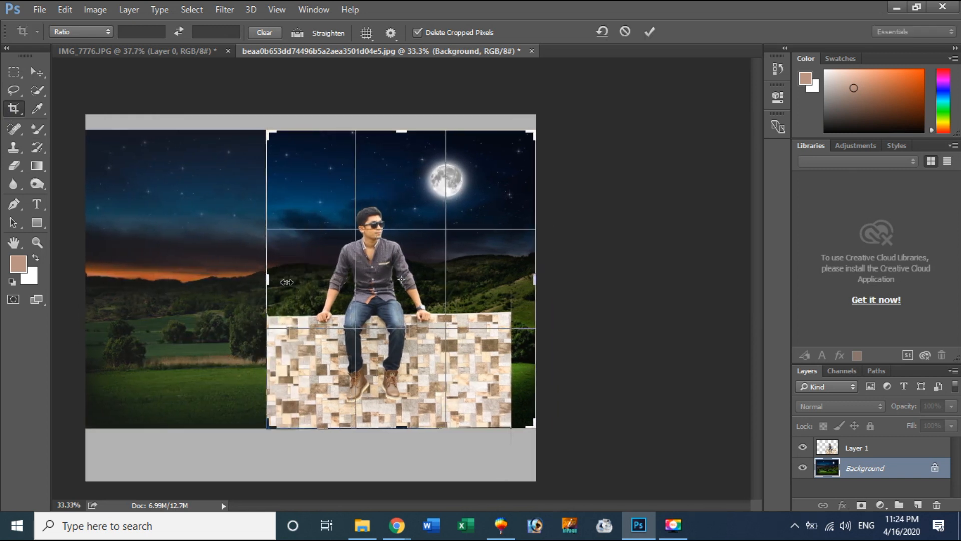
drag(535, 280, 524, 283)
right_click(402, 223)
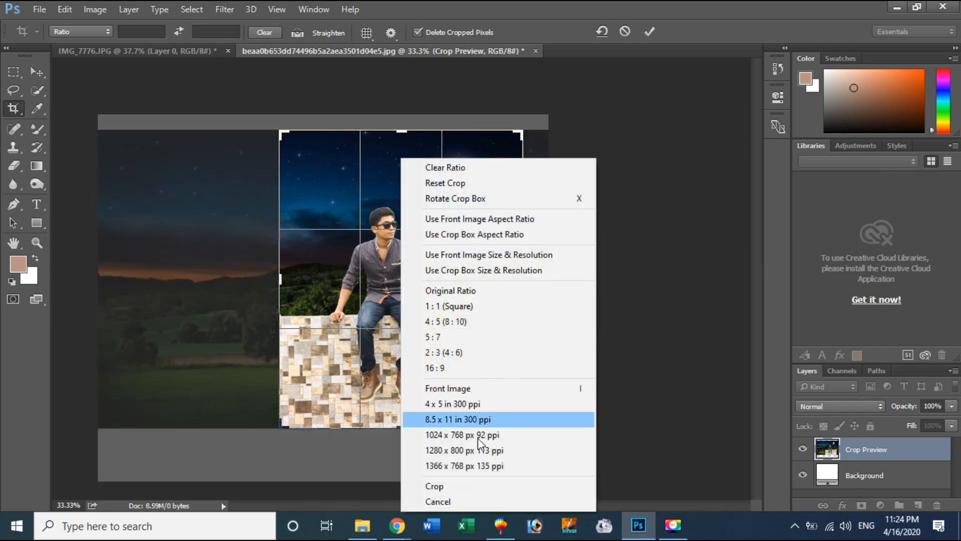
click(455, 485)
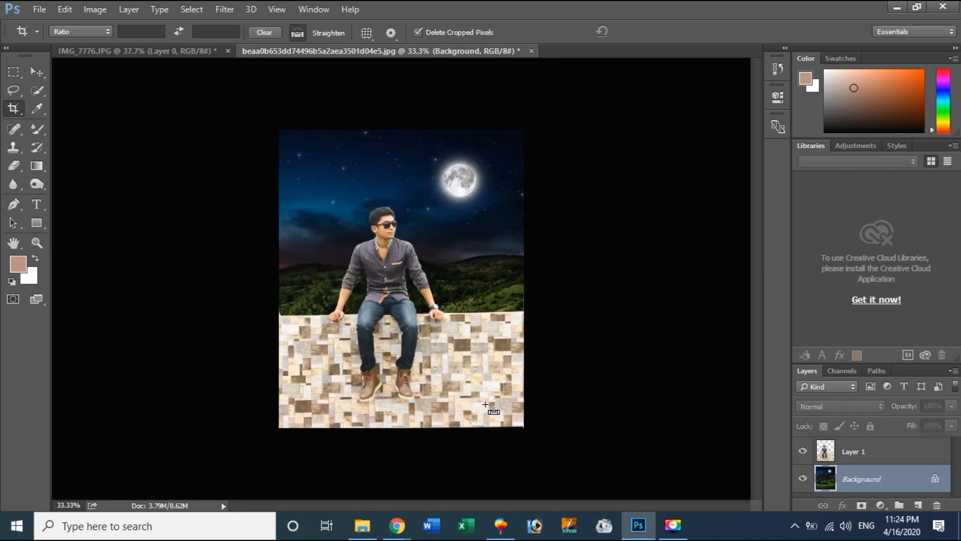
key(ctrl+0)
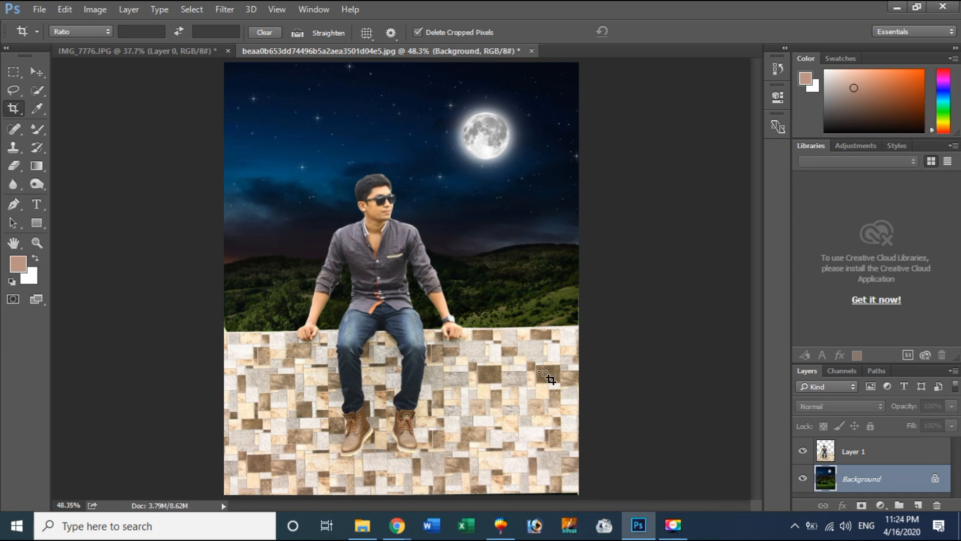
Start a Camera Raw filter on Layer 1 with post-crop vignetting amount -57 and grain amount 3
click(846, 453)
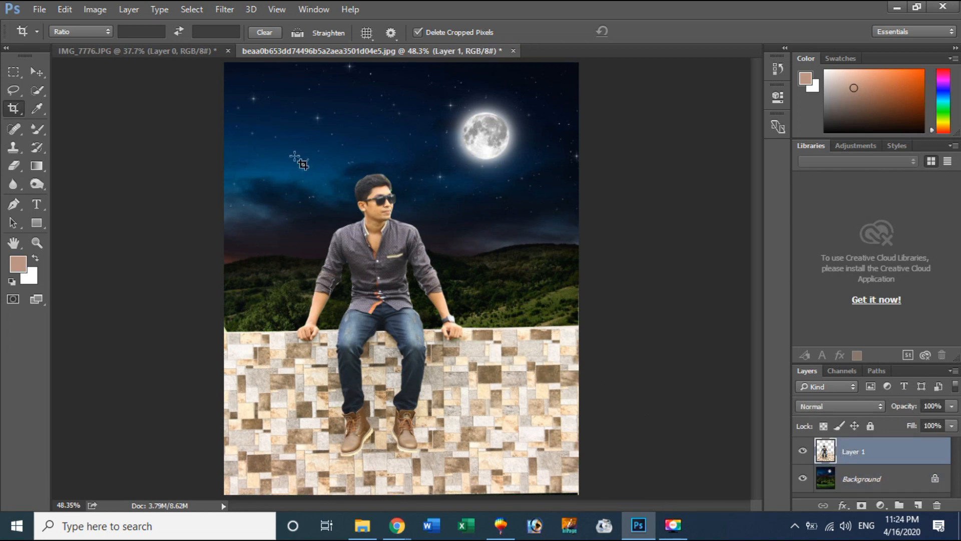
click(225, 10)
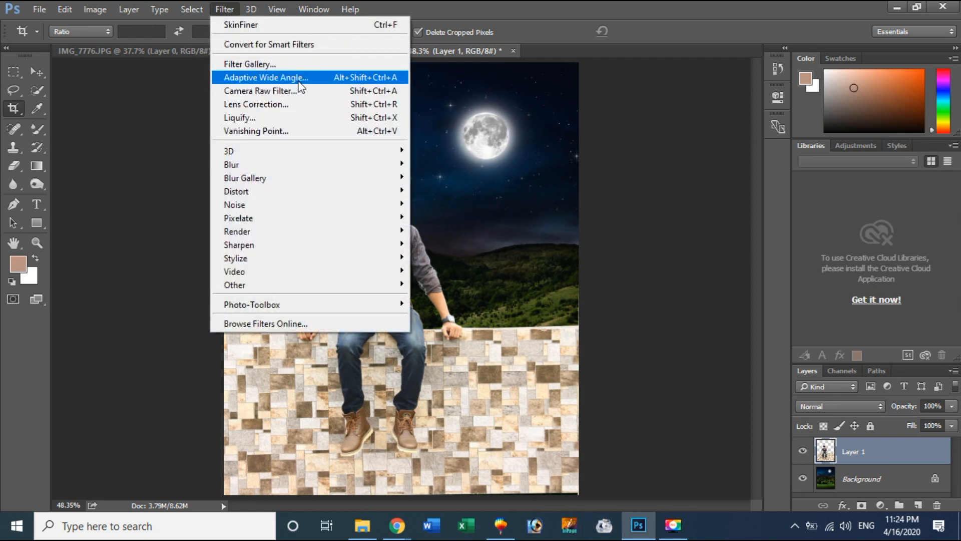
click(297, 90)
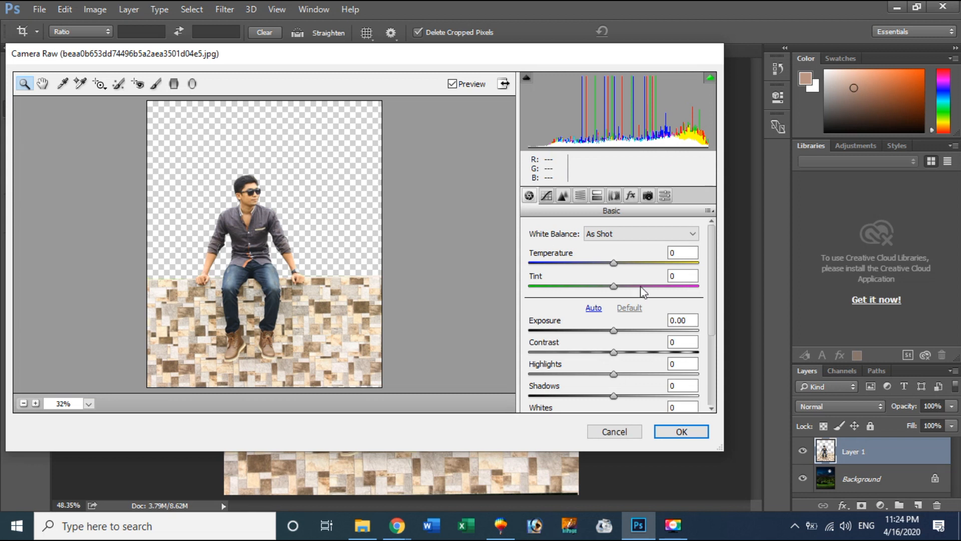
click(631, 195)
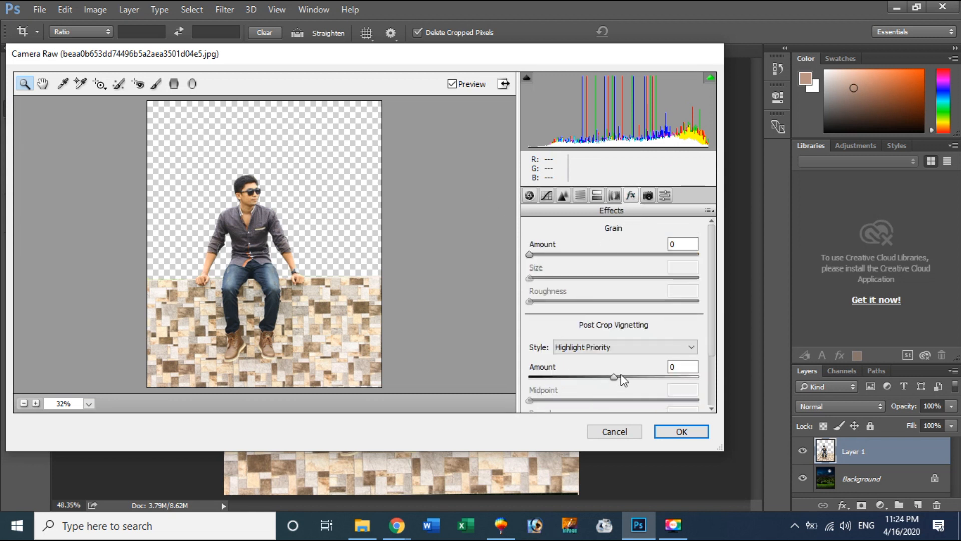
drag(623, 380, 570, 379)
mouse_move(532, 255)
mouse_down()
mouse_move(574, 255)
mouse_move(535, 255)
mouse_up()
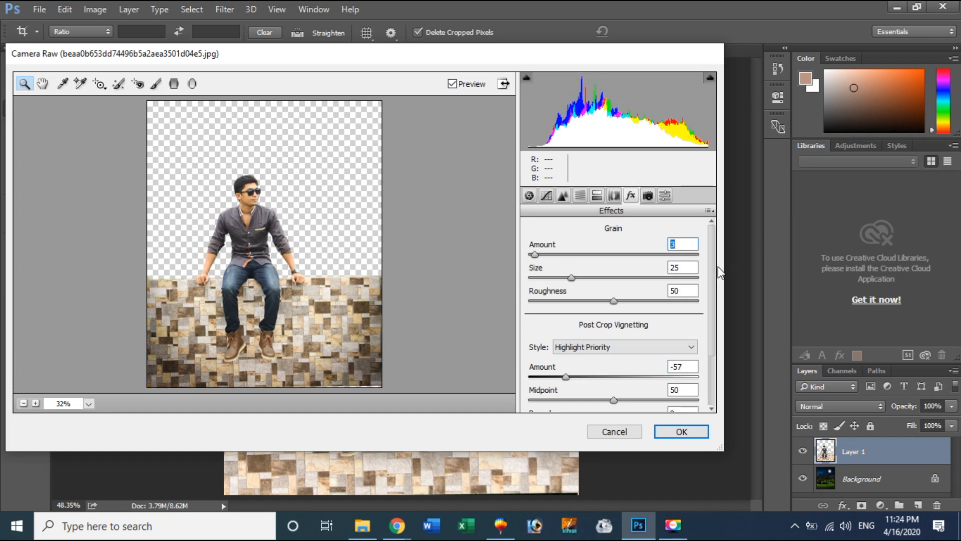
Refine the post-crop vignetting to amount -63, midpoint 39 and roundness +18
drag(711, 272, 717, 314)
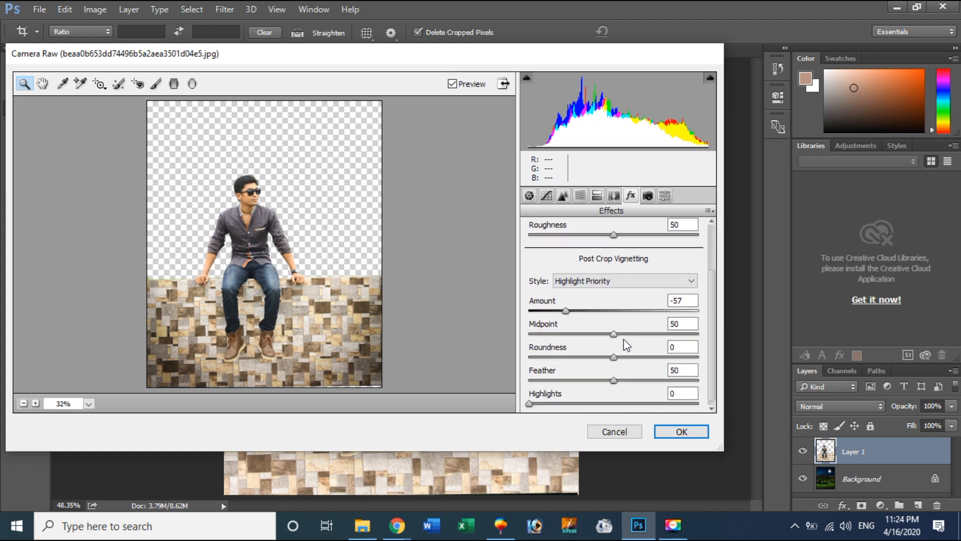
drag(611, 335, 589, 380)
mouse_move(530, 403)
mouse_down()
mouse_move(546, 403)
mouse_move(517, 402)
mouse_up()
mouse_move(566, 311)
mouse_down()
mouse_move(577, 313)
mouse_move(559, 315)
mouse_up()
drag(549, 312, 568, 317)
Set the grain to amount 25, size 38 and roughness 69
drag(616, 236, 646, 236)
drag(710, 276, 710, 245)
drag(534, 248, 544, 248)
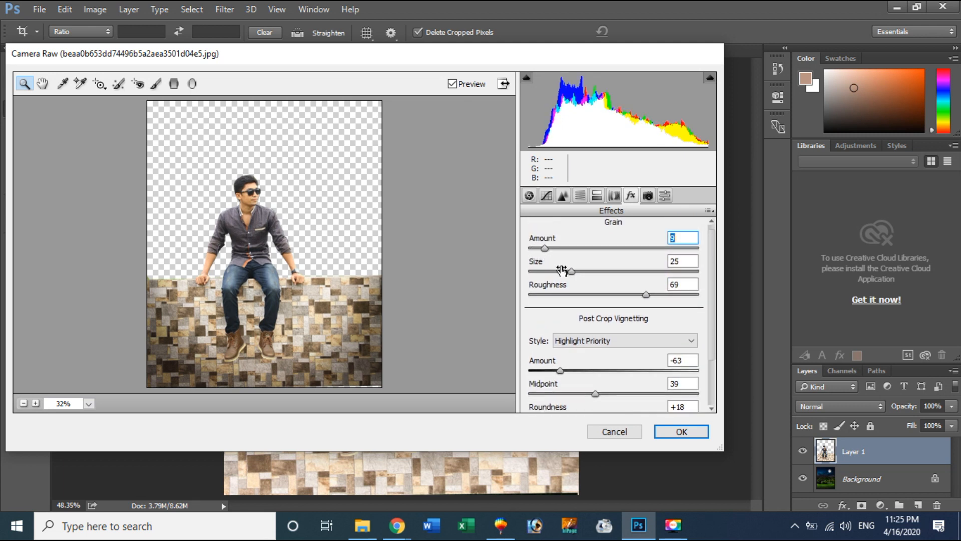
drag(544, 248, 571, 248)
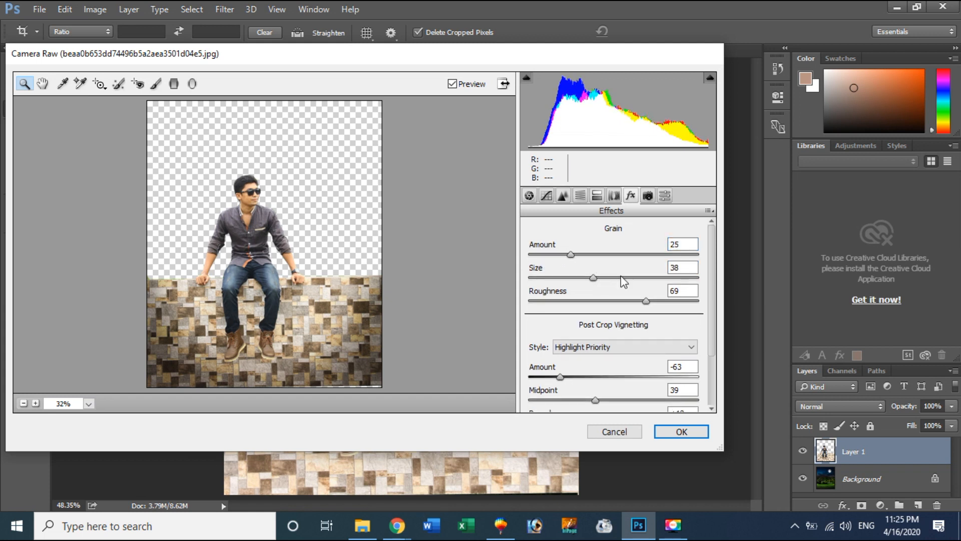
Split-tone Layer 1 with highlights hue 78 and saturation 26, and shadows hue 54 and saturation 10
click(597, 196)
drag(533, 359, 551, 360)
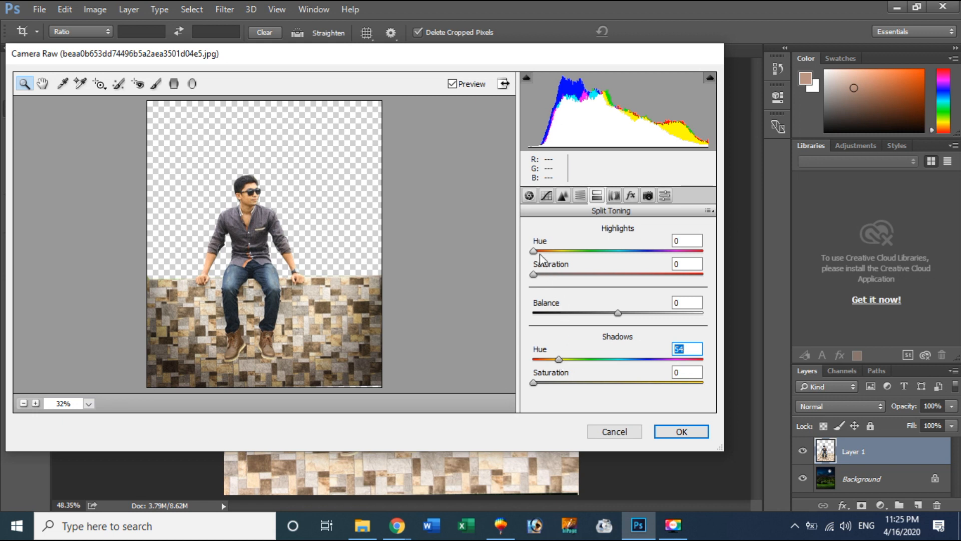
drag(538, 252, 579, 281)
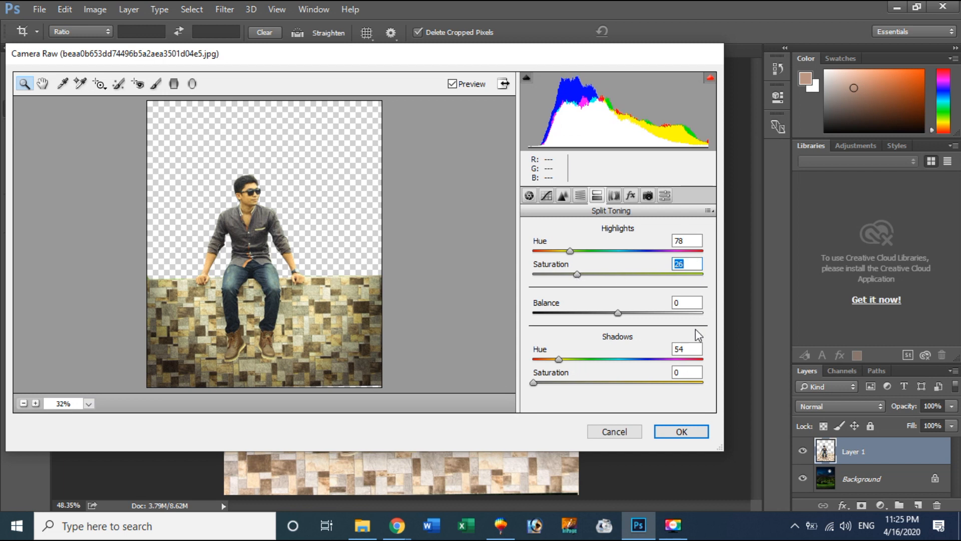
drag(534, 383, 555, 388)
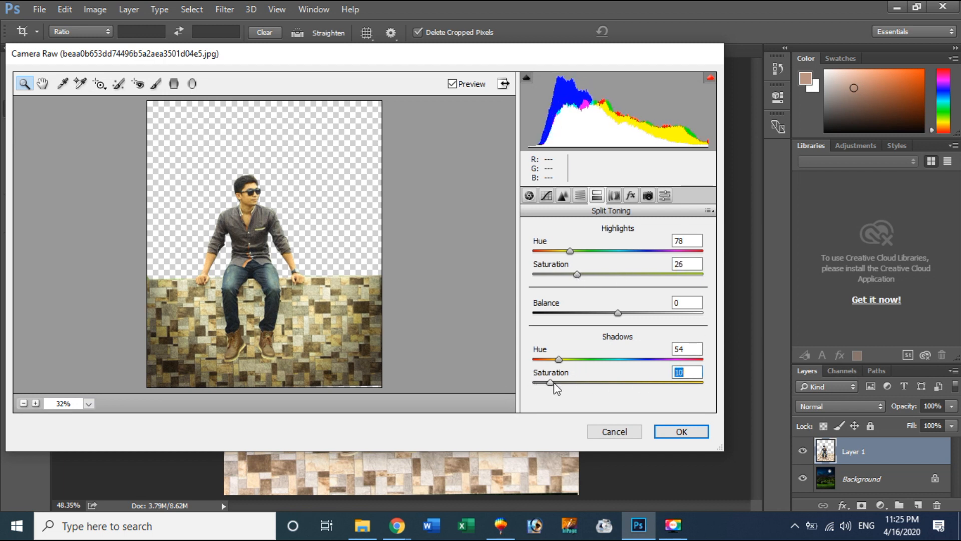
Raise the purple defringe amount slightly in the lens corrections and apply the Camera Raw filter
click(559, 195)
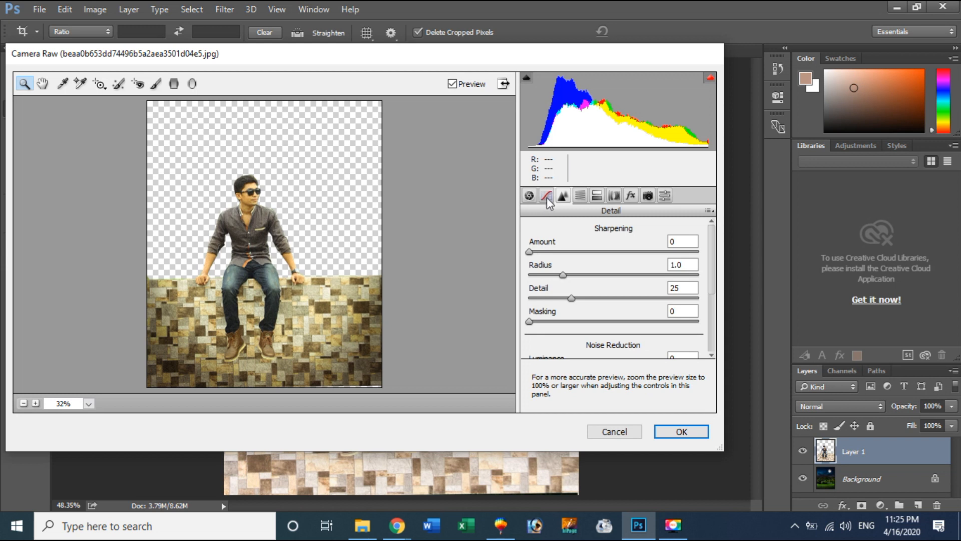
click(547, 196)
click(616, 196)
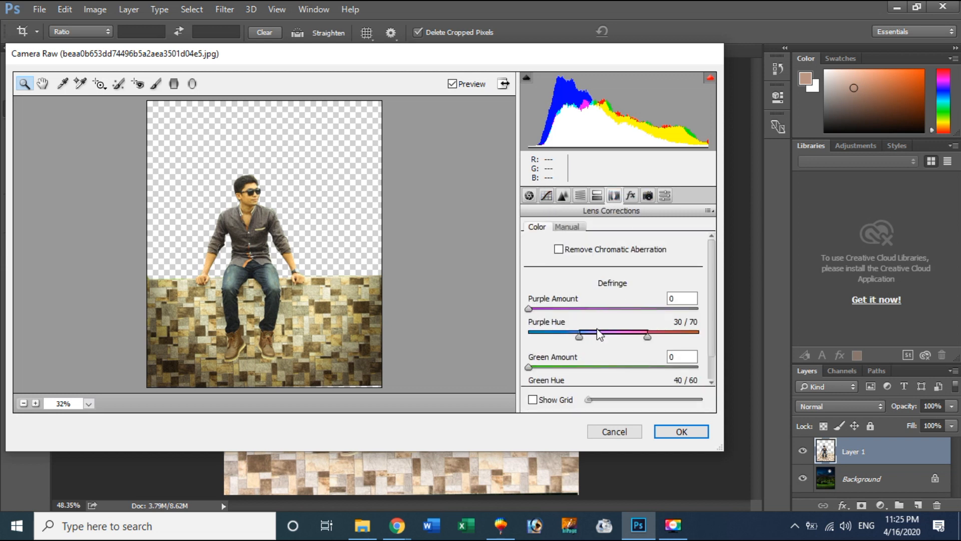
drag(534, 307, 545, 309)
click(680, 431)
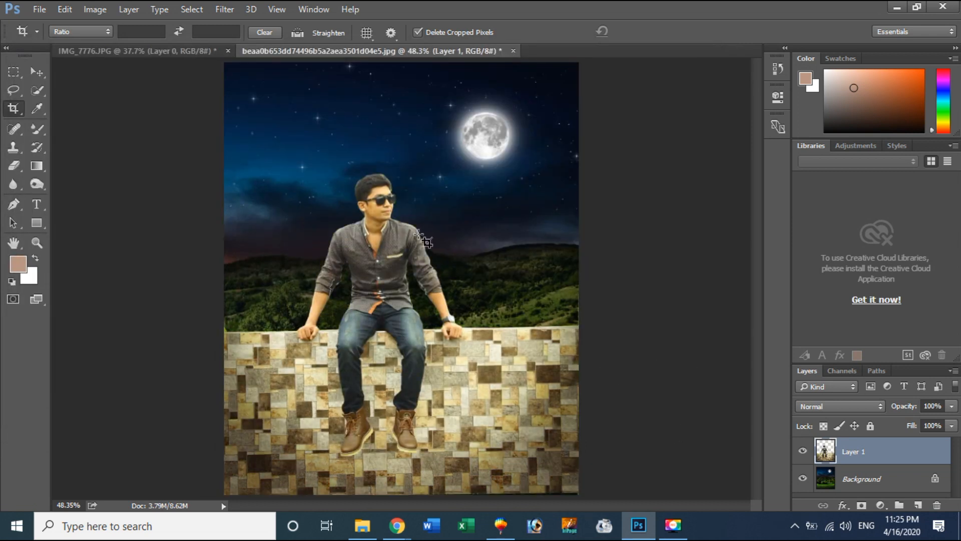
Apply a Gaussian Blur with a 4.8-pixel radius to the Background layer
click(833, 479)
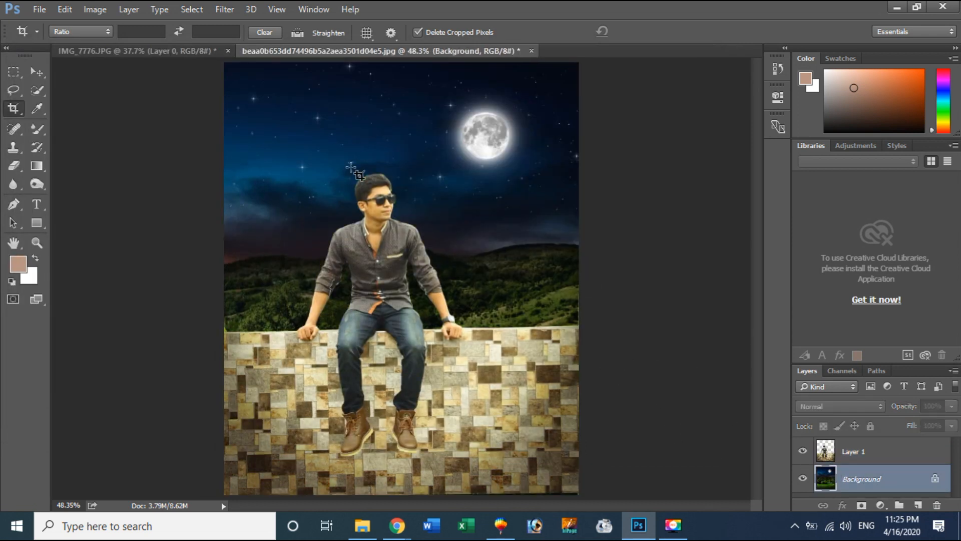
click(230, 8)
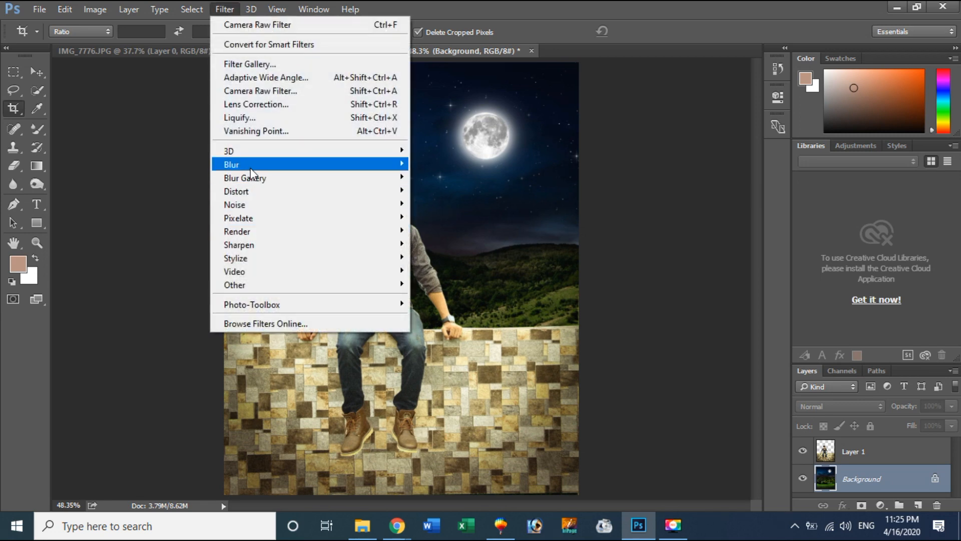
mouse_move(252, 173)
click(448, 217)
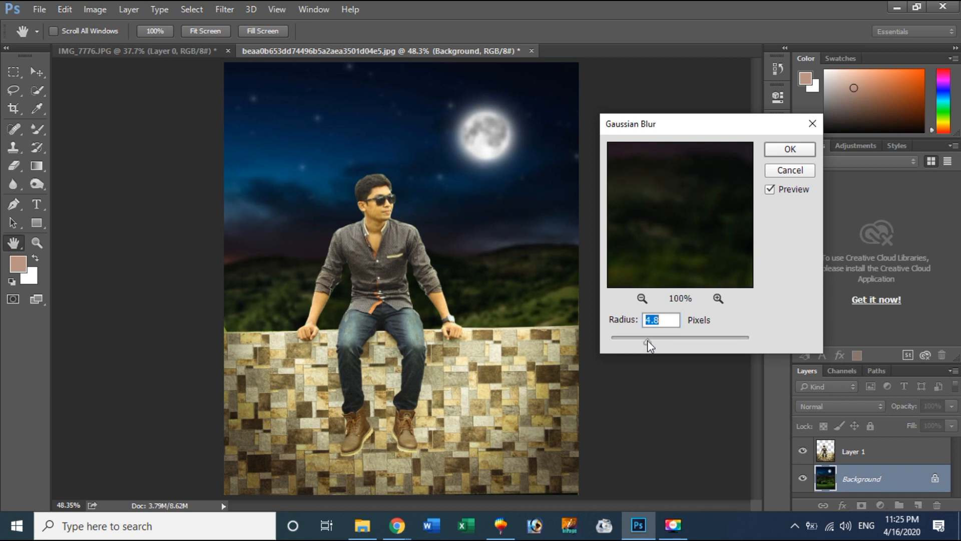
click(789, 149)
key(c)
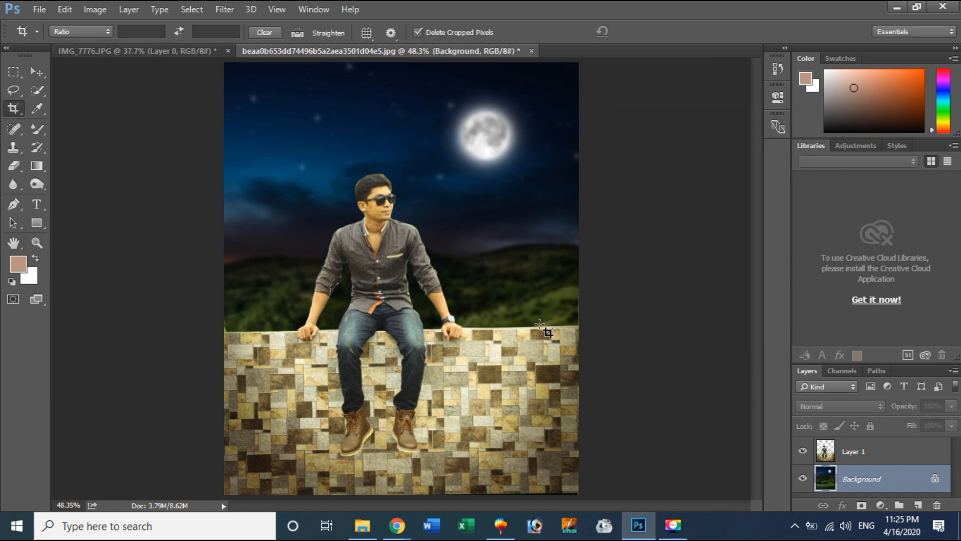
Open Layer 1 in the SkinFiner filter and choose the Smoothing-Medium preset
click(226, 9)
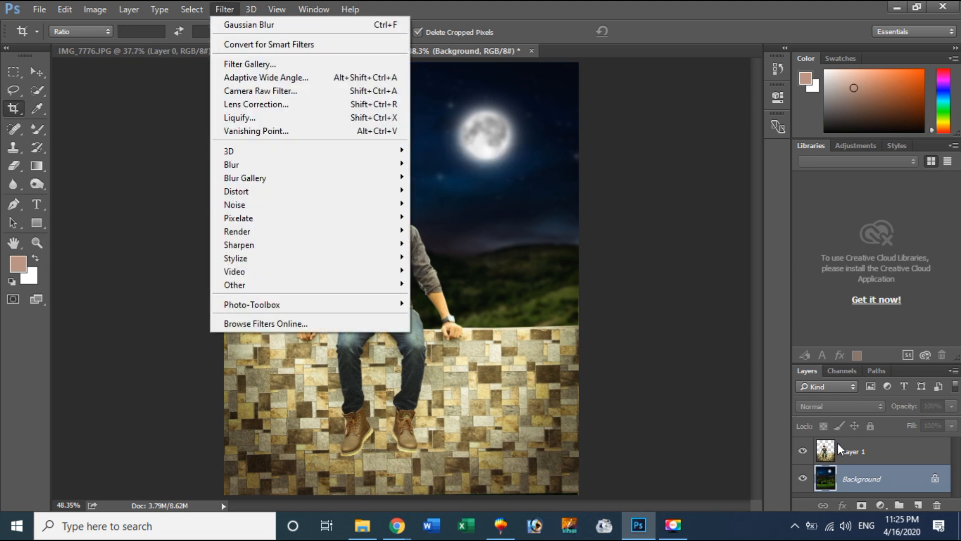
click(838, 446)
click(232, 8)
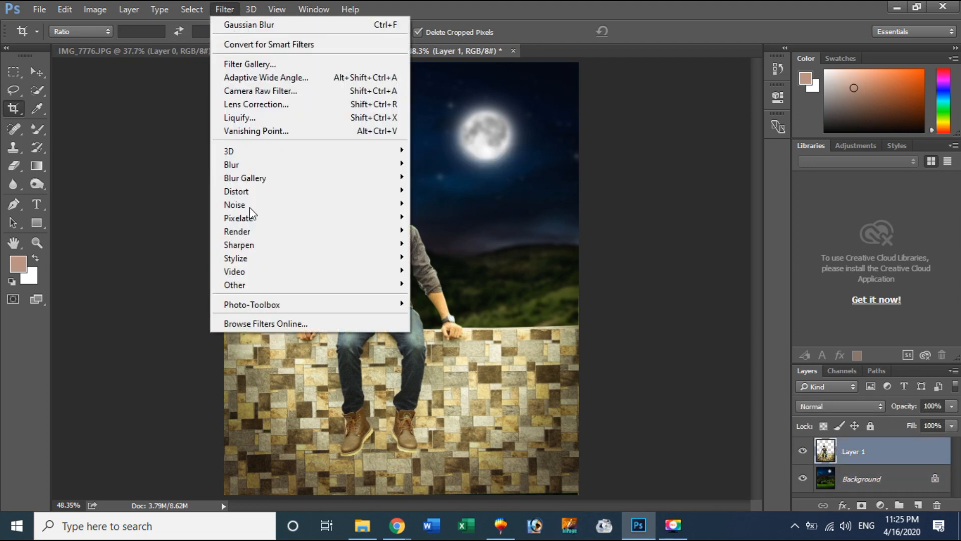
mouse_move(251, 305)
click(423, 301)
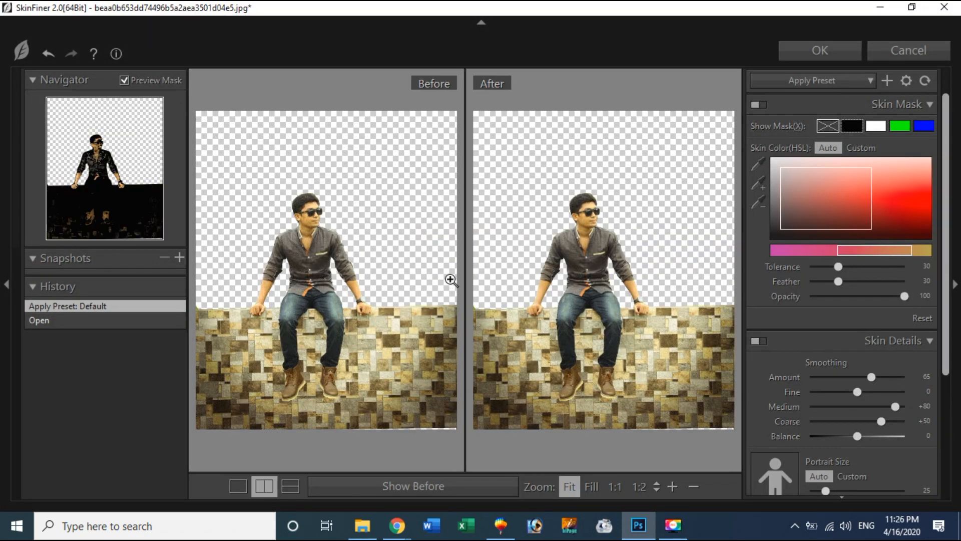
click(858, 77)
click(794, 156)
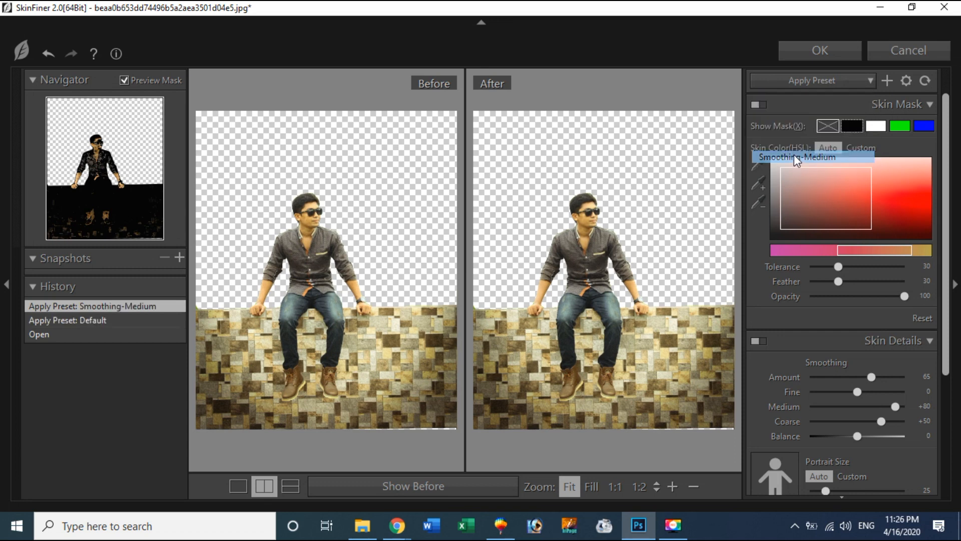
Set the skin tone to hue +50, saturation +34, brightness +33 and contrast +62, raise shadow and highlight, and apply SkinFiner
drag(946, 293, 946, 435)
drag(860, 385, 888, 426)
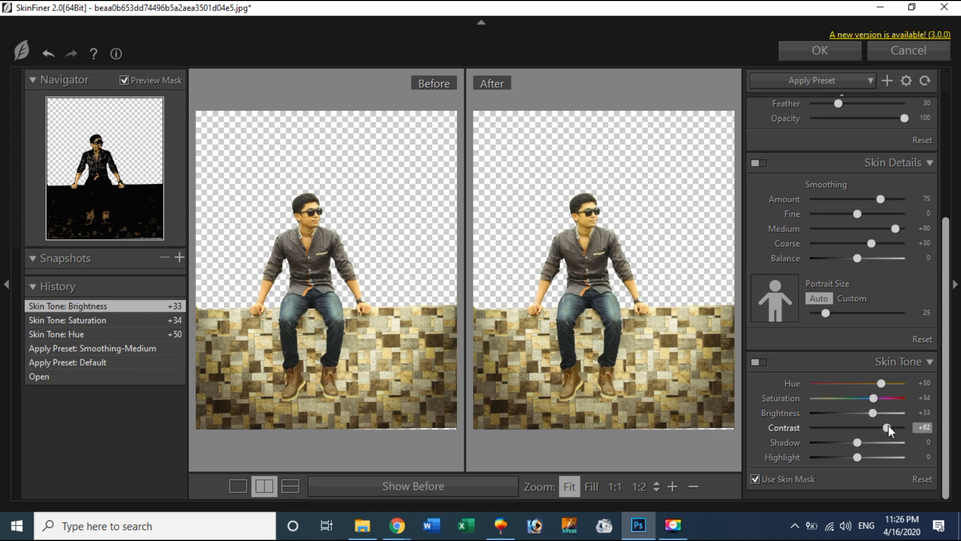
drag(884, 445, 883, 442)
drag(857, 457, 888, 454)
click(811, 51)
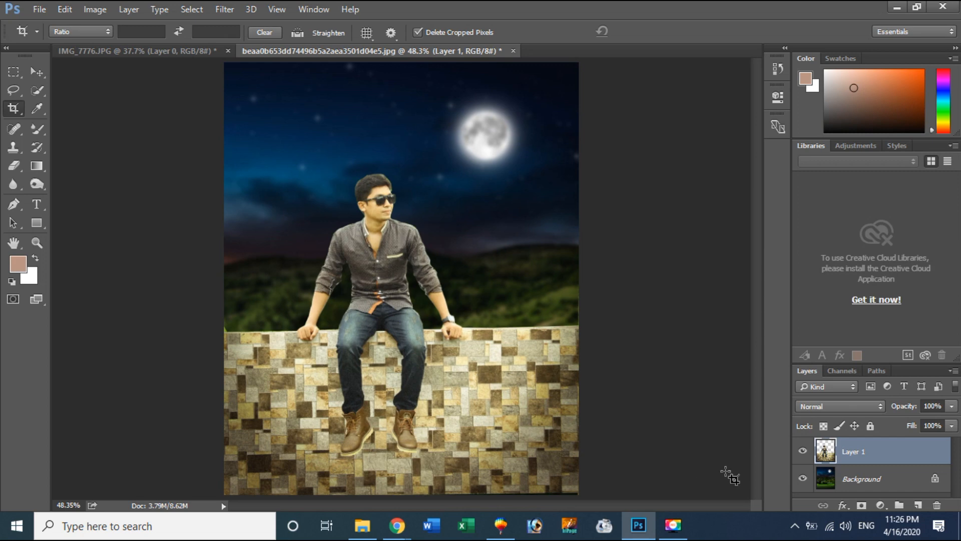
Open the Background layer in the Camera Raw filter and set post-crop vignetting amount to -7 and grain amount to 8
click(857, 477)
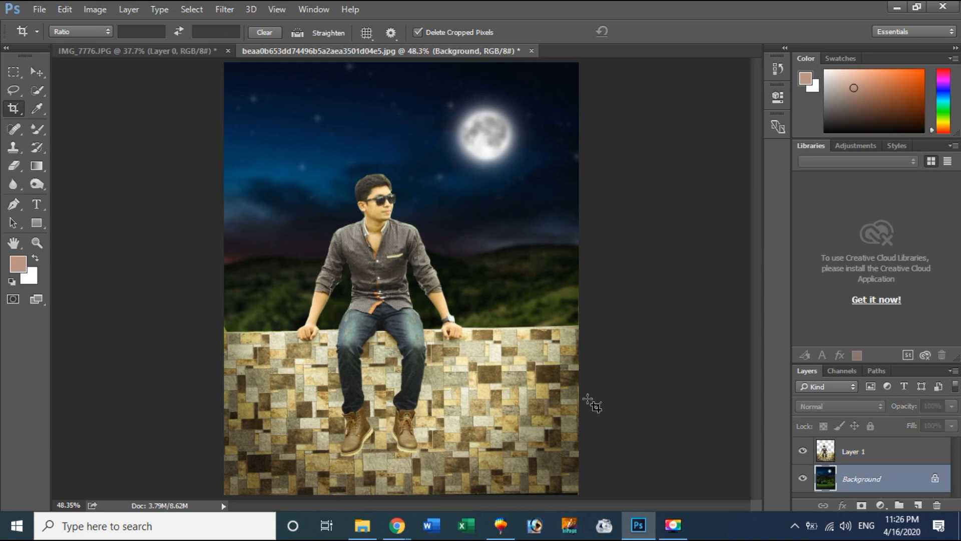
click(226, 10)
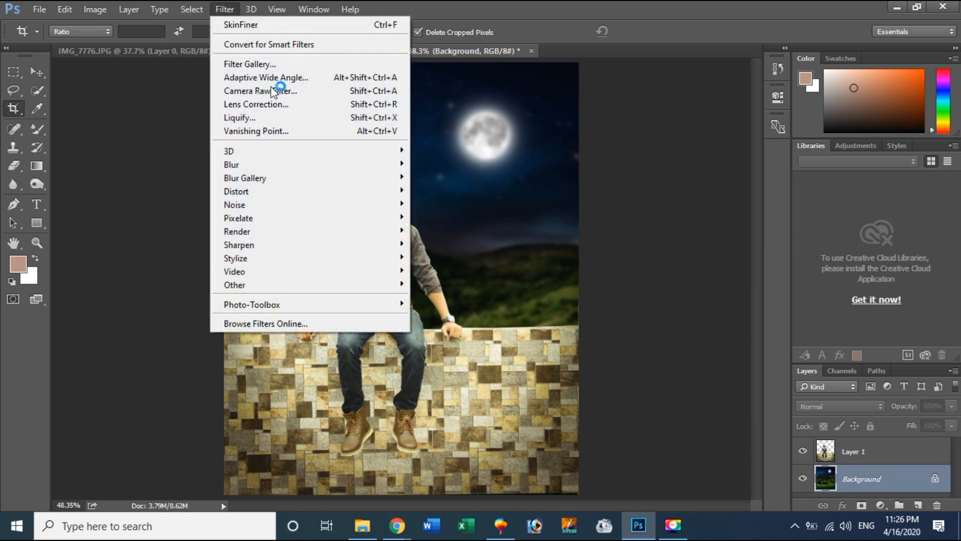
click(263, 92)
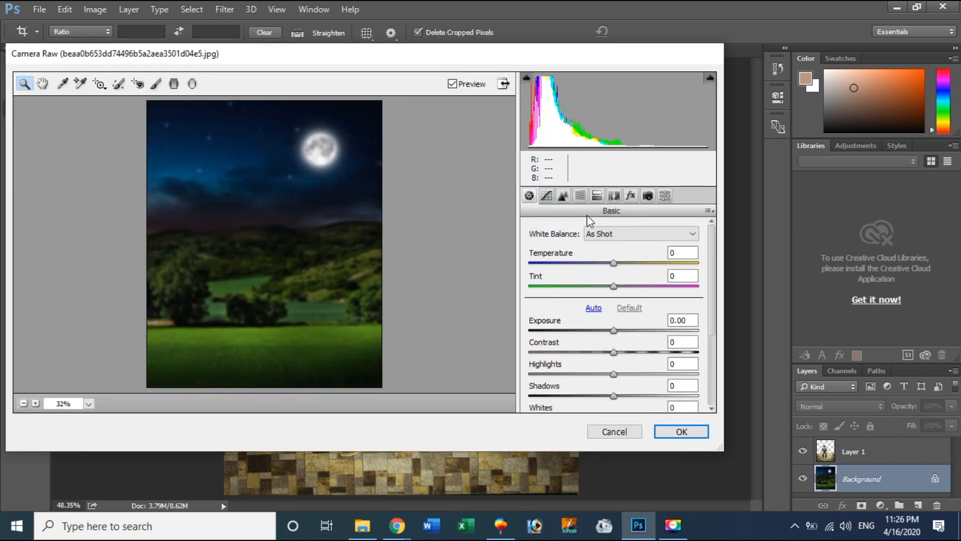
click(631, 195)
mouse_move(615, 375)
mouse_down()
mouse_move(633, 380)
mouse_move(611, 380)
mouse_up()
drag(529, 254, 544, 256)
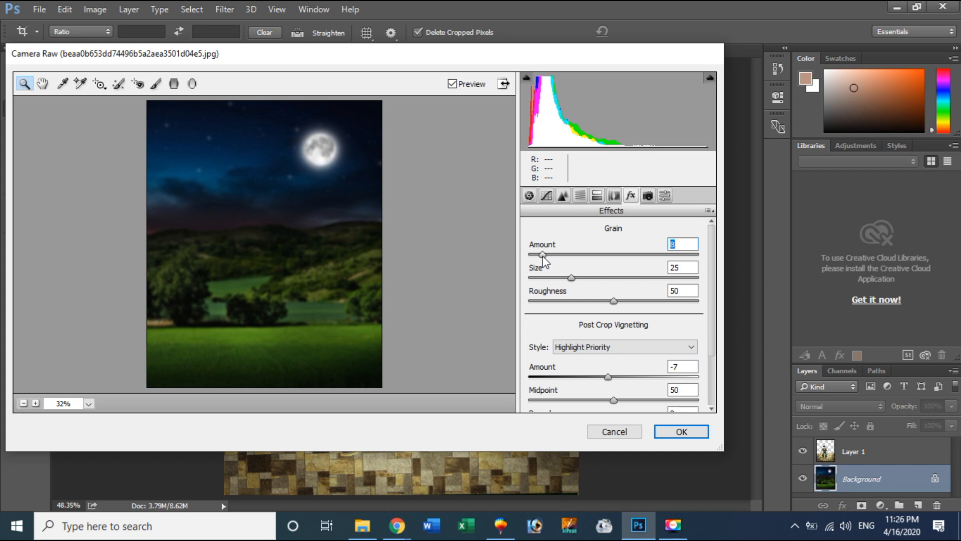
Set camera calibration to red primary hue -13 and saturation -24, green hue +44 and blue hue +33, and apply Camera Raw
click(547, 196)
click(564, 196)
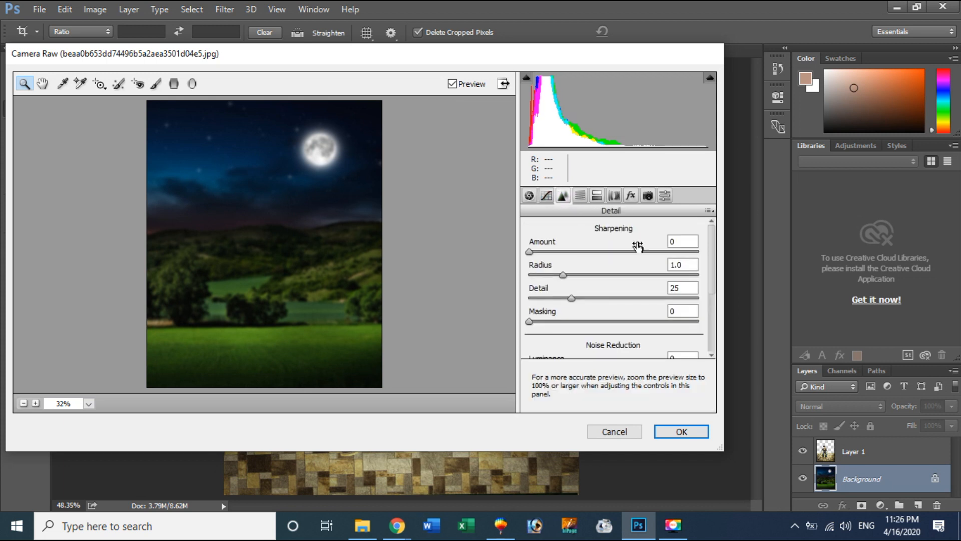
click(631, 196)
click(648, 196)
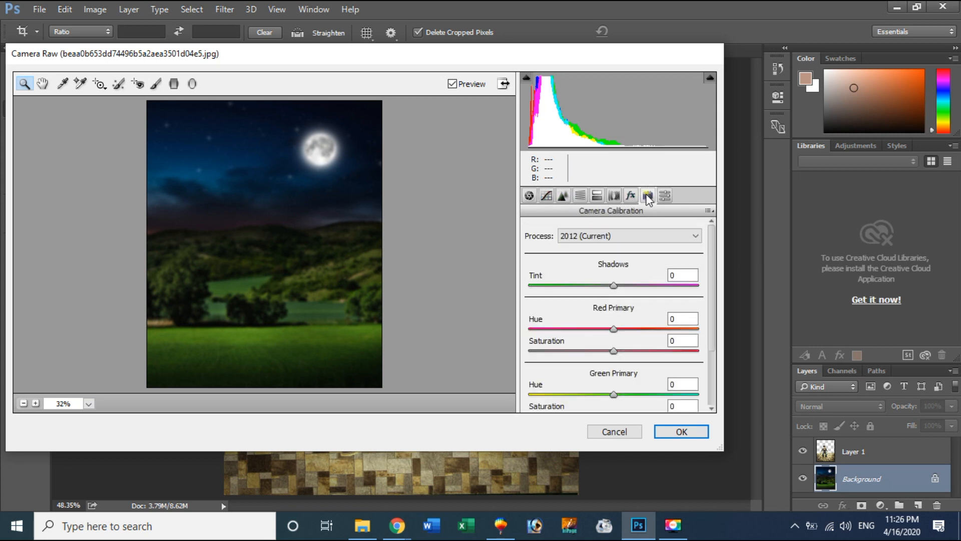
scroll(696, 280, down, 4)
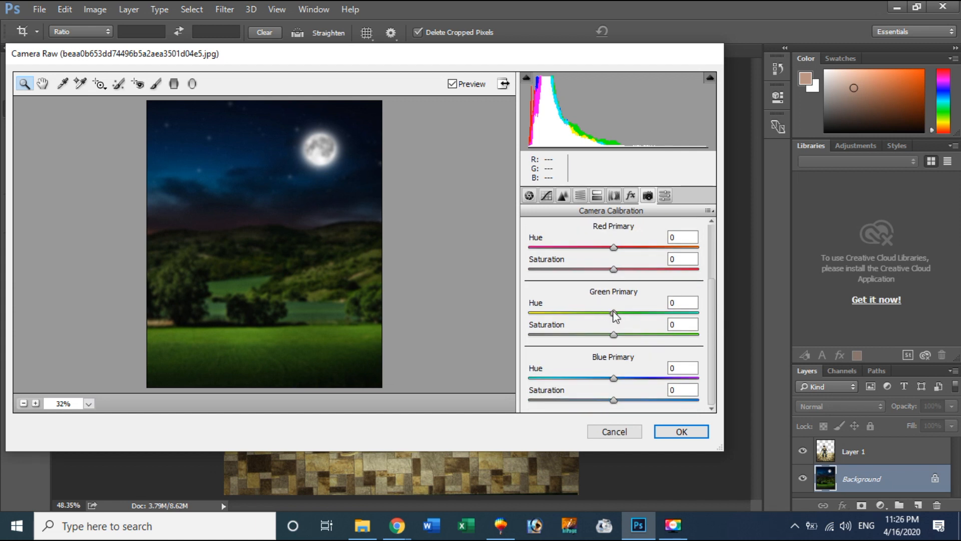
drag(626, 316, 651, 315)
click(617, 271)
drag(615, 270, 602, 247)
drag(613, 378, 641, 379)
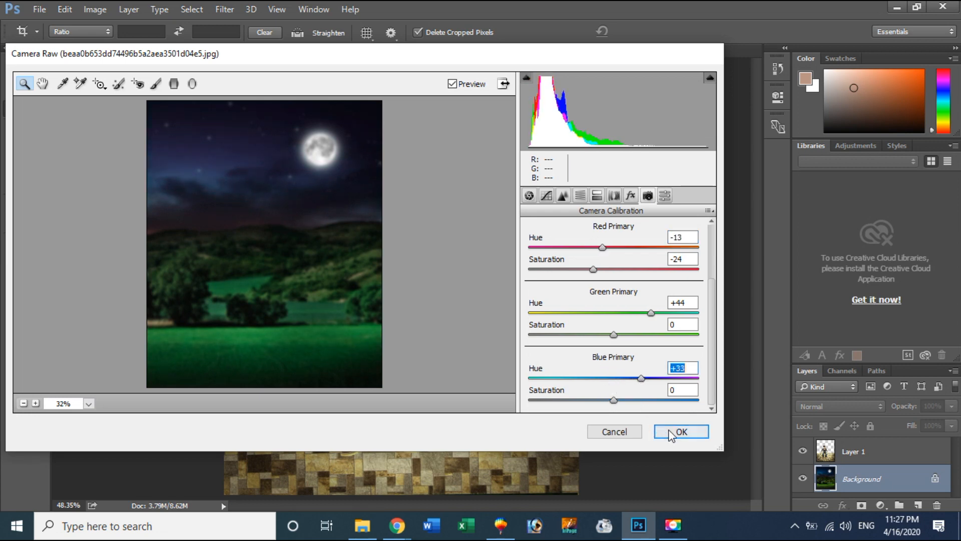
click(680, 431)
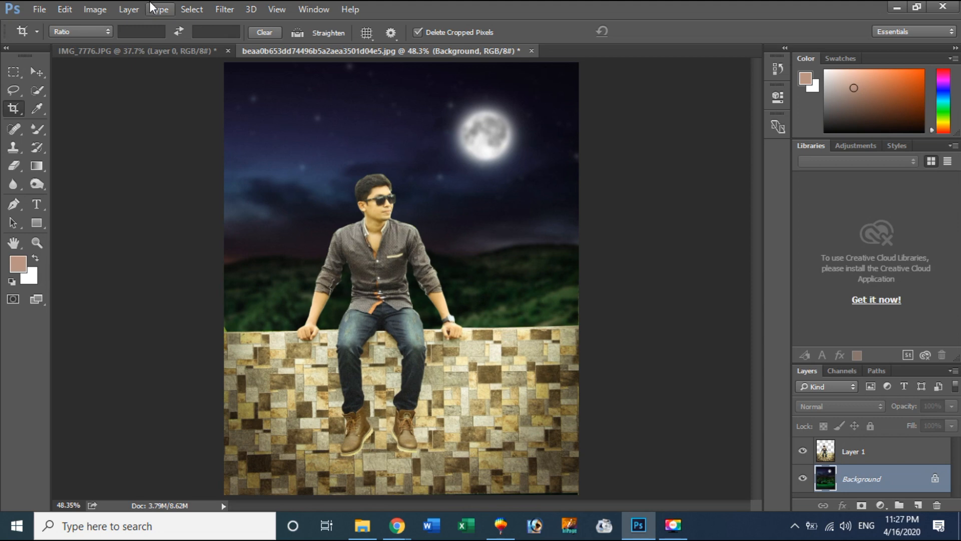
Save a copy to the Desktop in JPEG 2000 format, named with the person's first name plus "pic", keeping the default format options
click(43, 9)
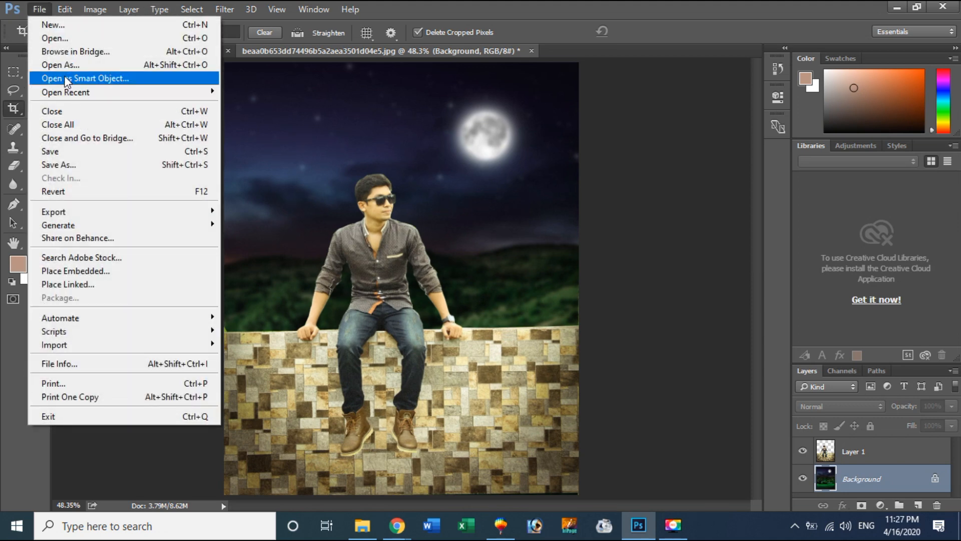
click(125, 165)
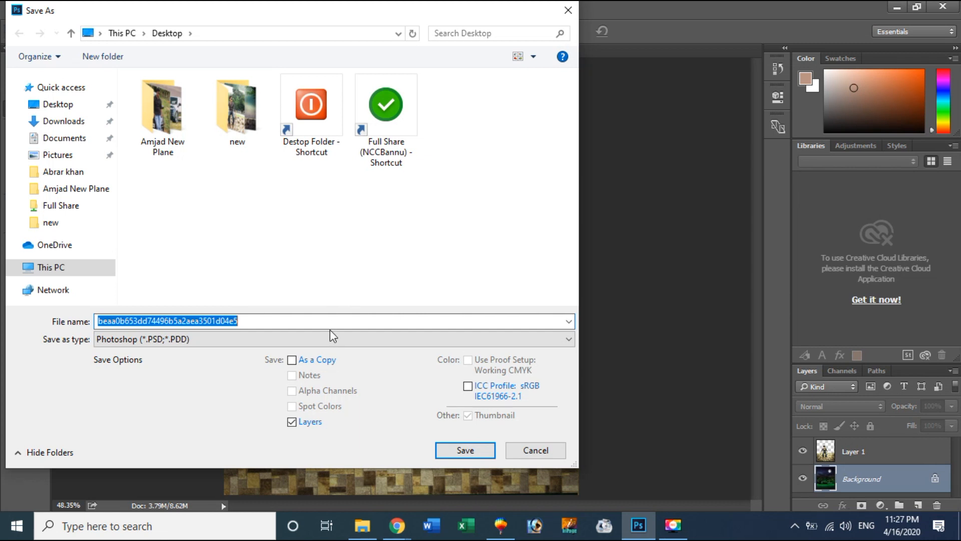
click(326, 338)
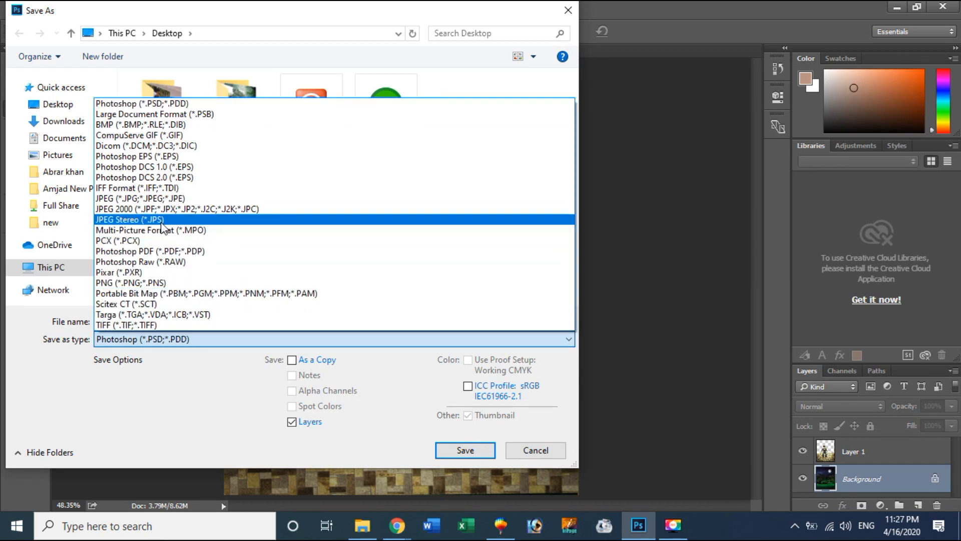
click(151, 213)
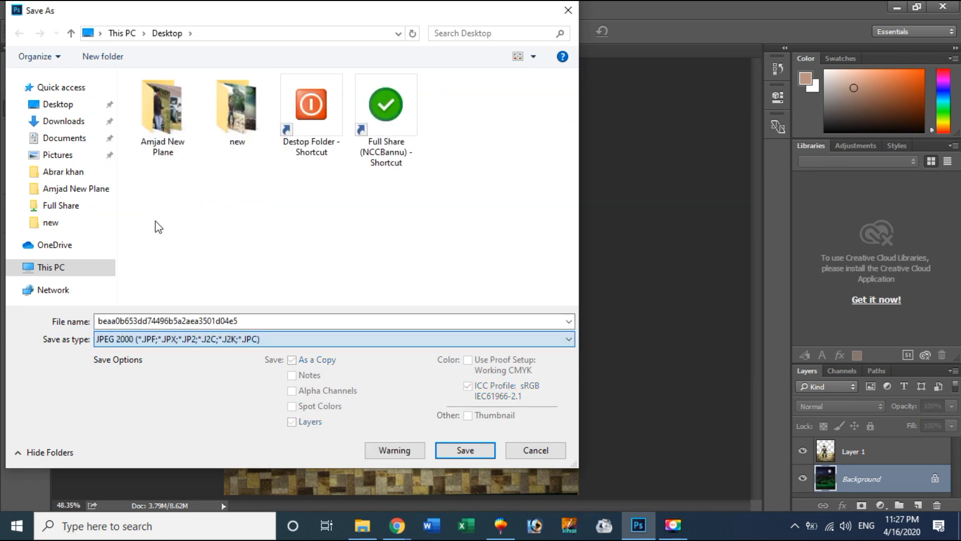
click(48, 106)
double_click(255, 316)
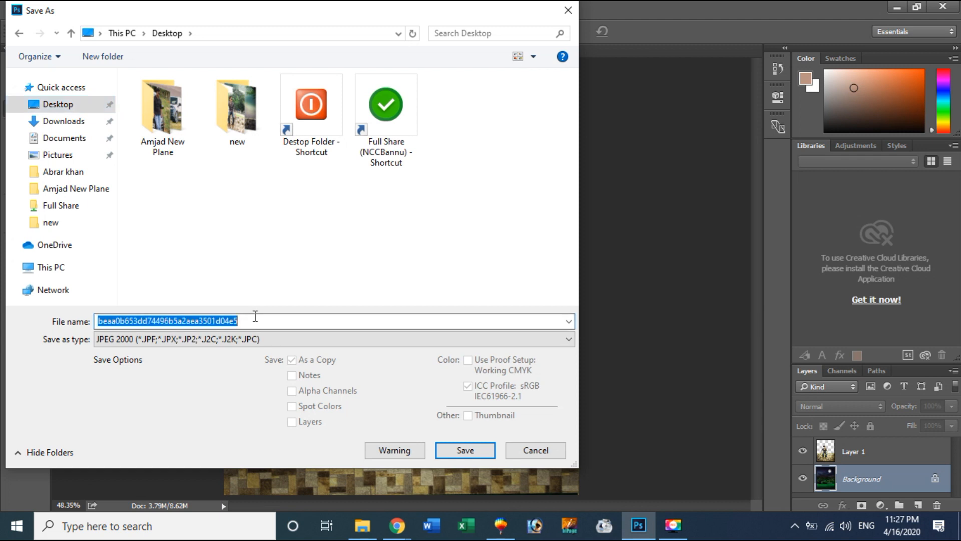
text(Ahmad pic)
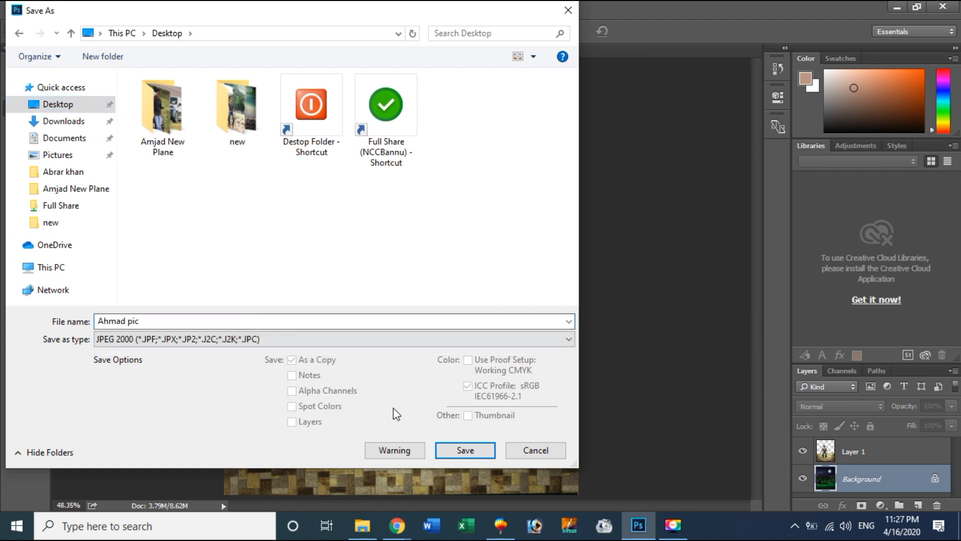
click(464, 450)
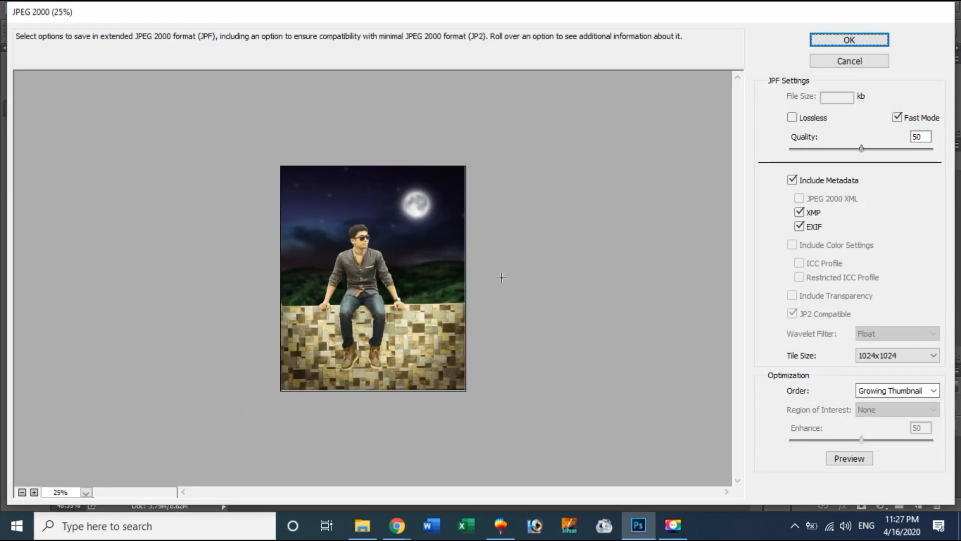
click(833, 41)
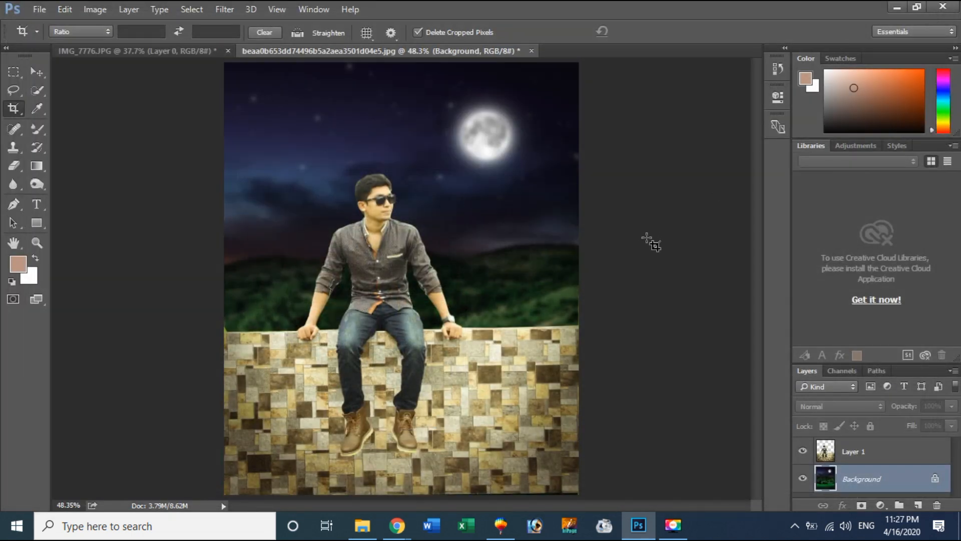
click(39, 10)
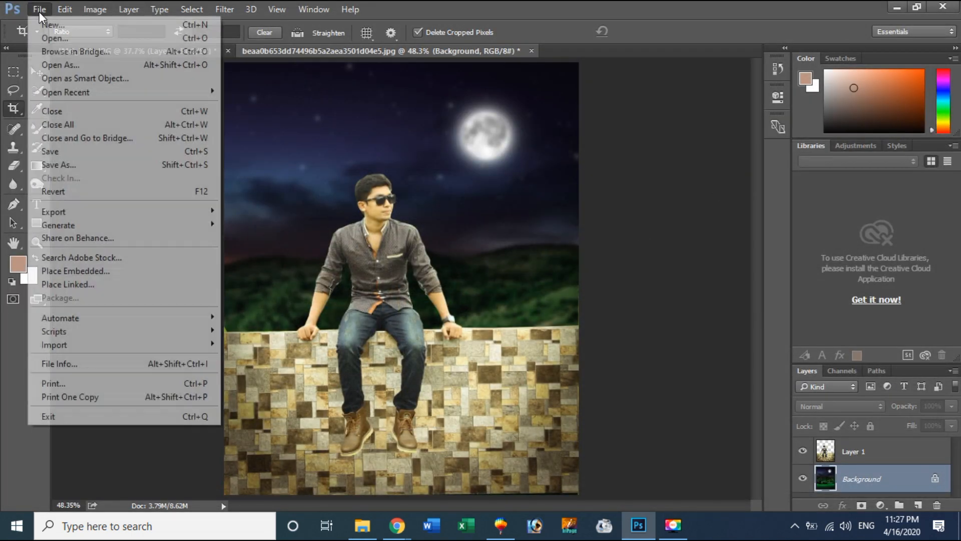
key(Escape)
key(ctrl+o)
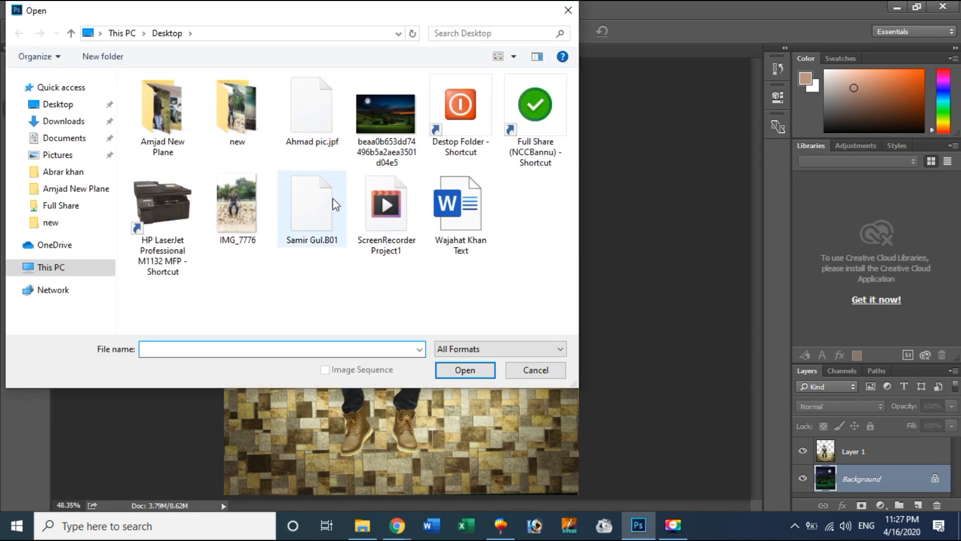
click(236, 128)
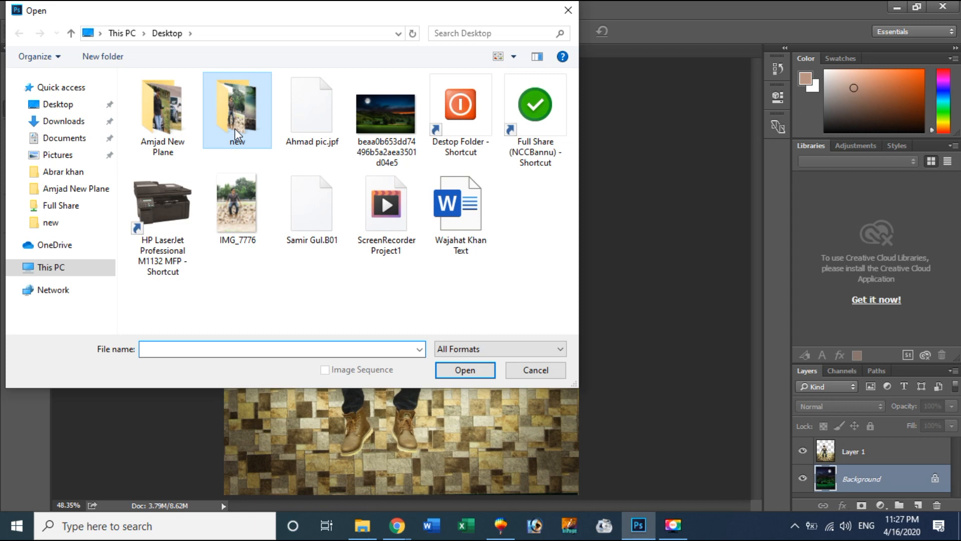
double_click(235, 128)
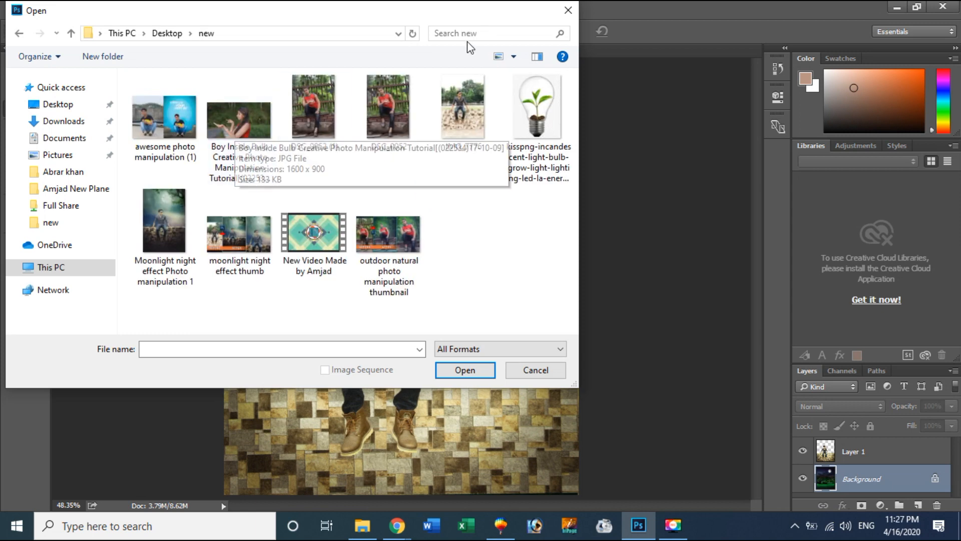
click(568, 10)
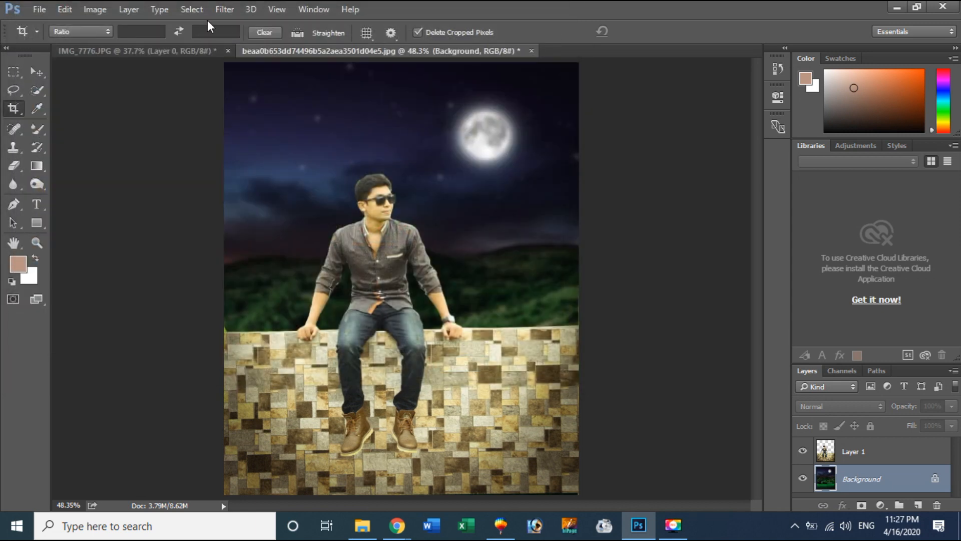
Save a JPEG copy to the Desktop, named with the person's first name plus "pic", at Medium quality 5 with the Progressive format
key(ctrl)
key(ctrl+s)
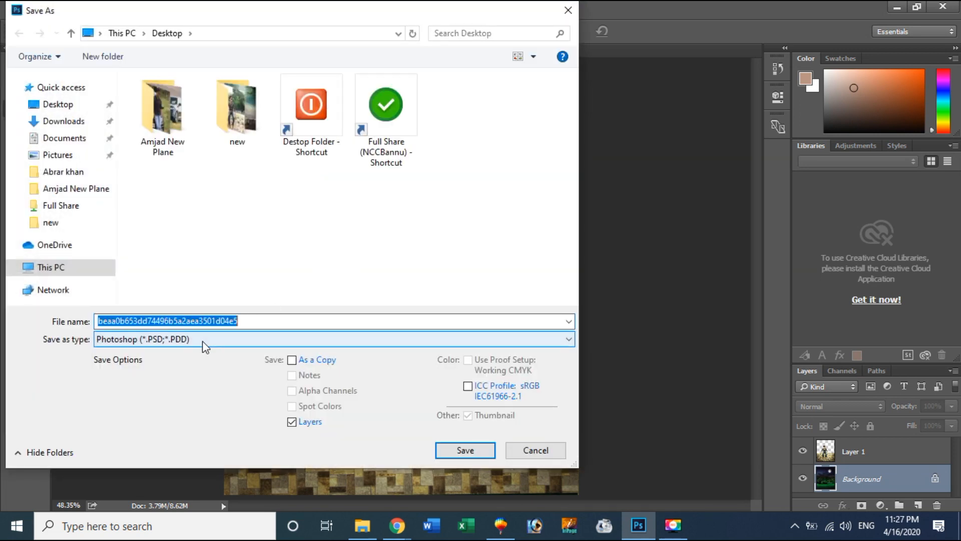
click(208, 341)
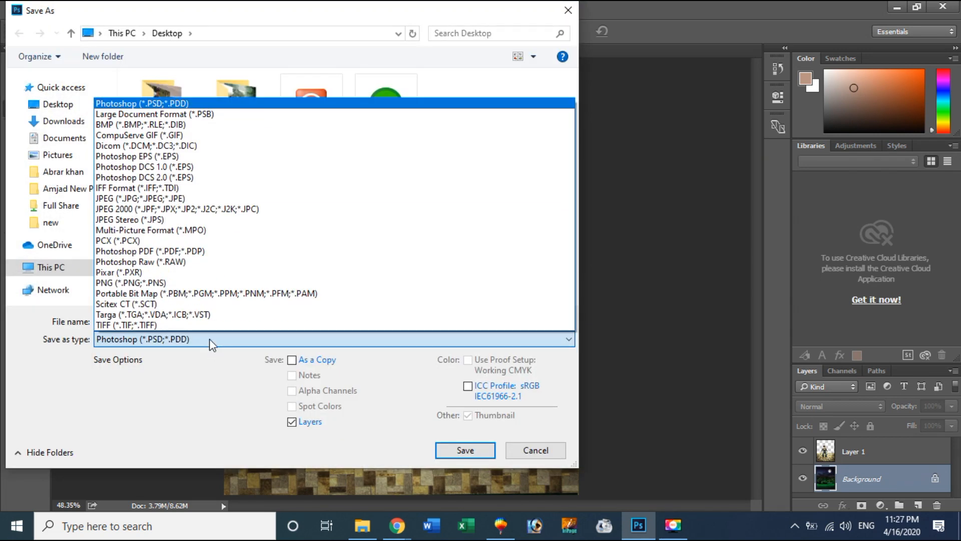
click(144, 200)
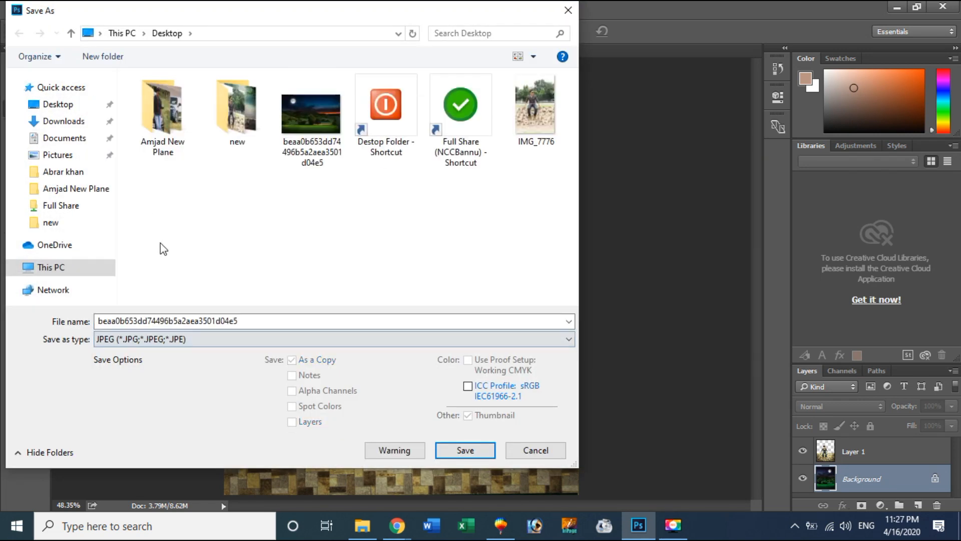
double_click(258, 321)
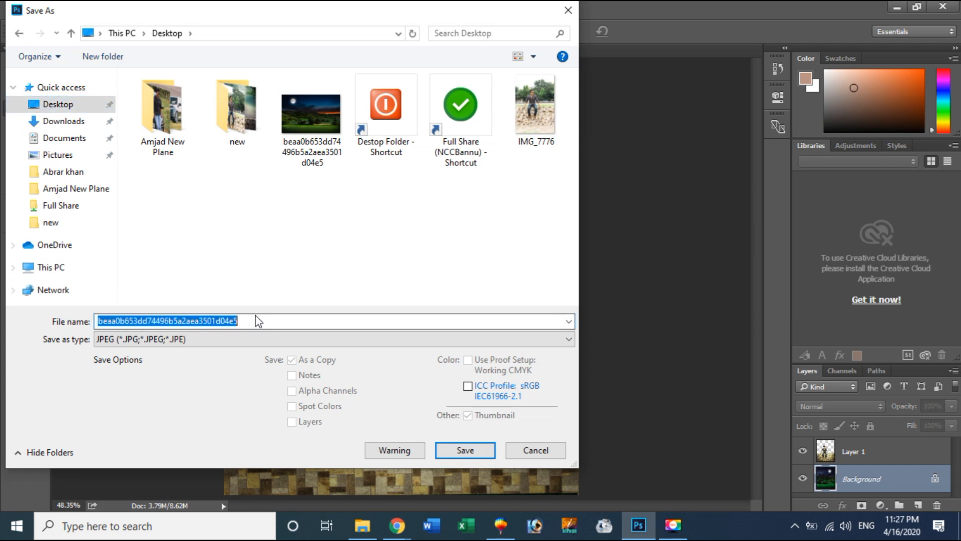
text(Ahmad )
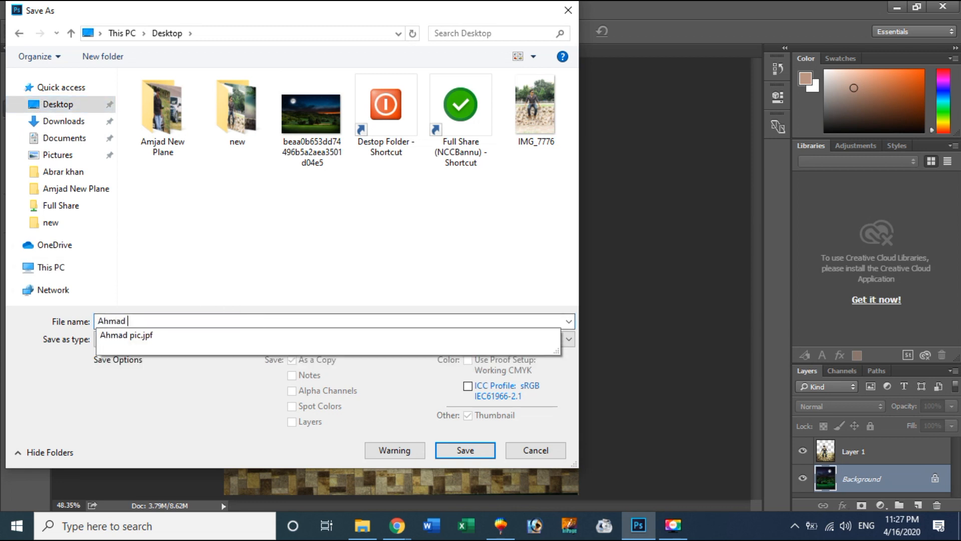
text(pic)
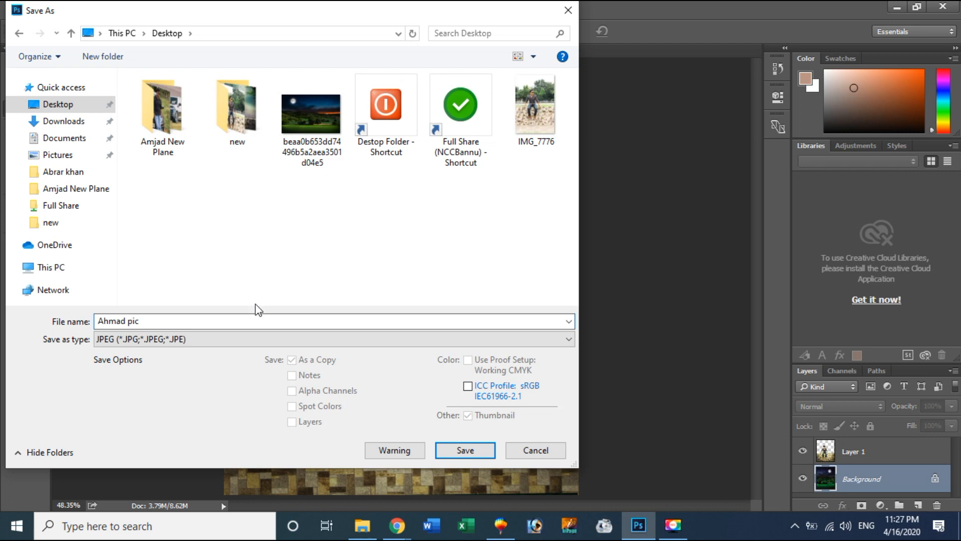
click(456, 447)
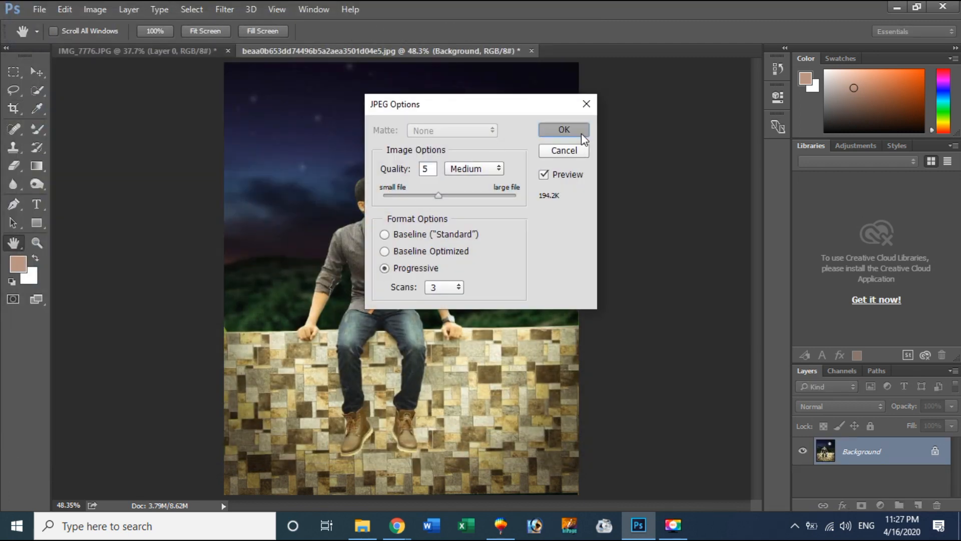
click(580, 132)
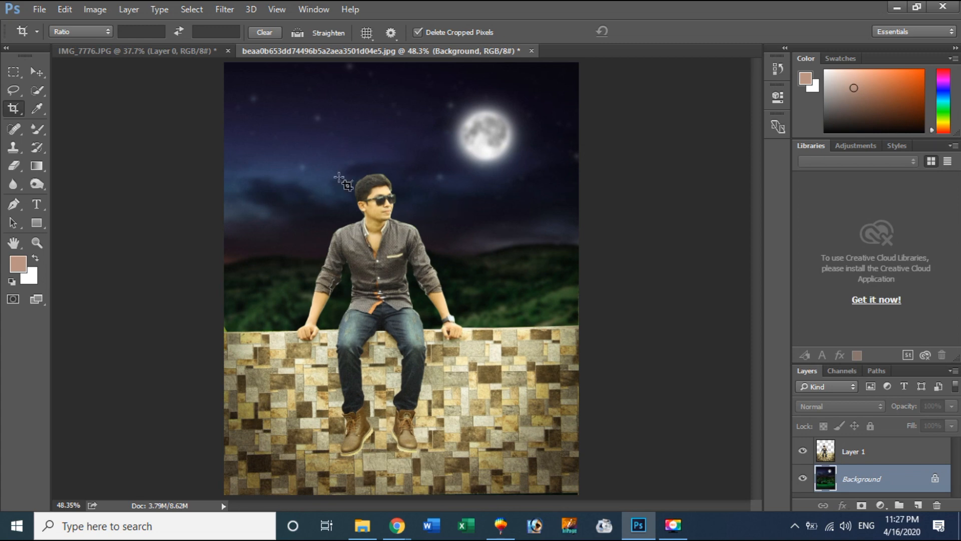
Open the saved JPEG copy from the Desktop and compare it with the layered composite
click(44, 11)
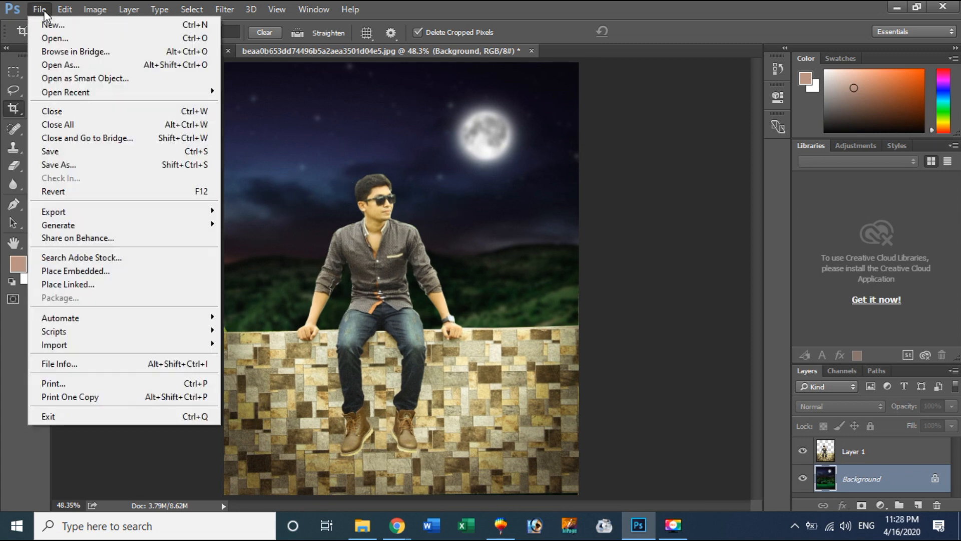
click(74, 40)
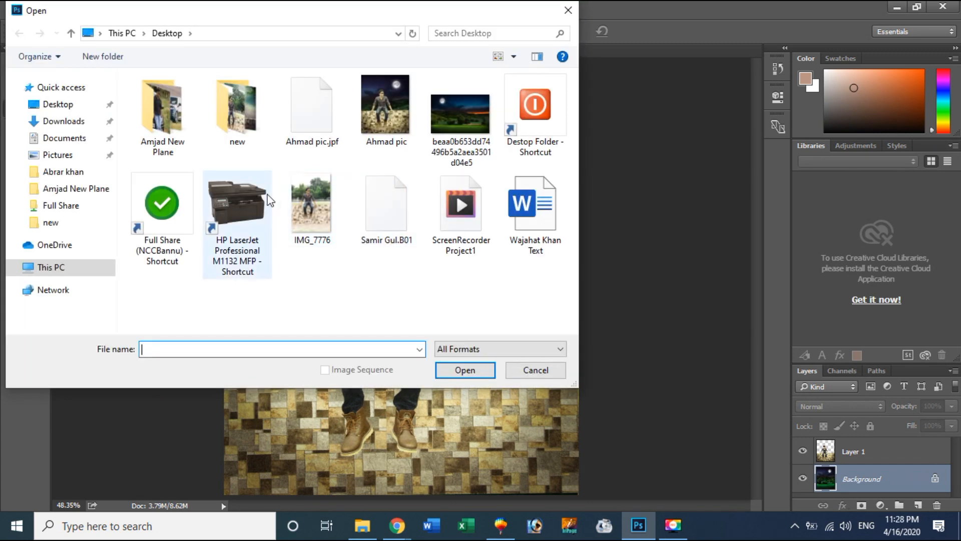
click(380, 118)
click(472, 368)
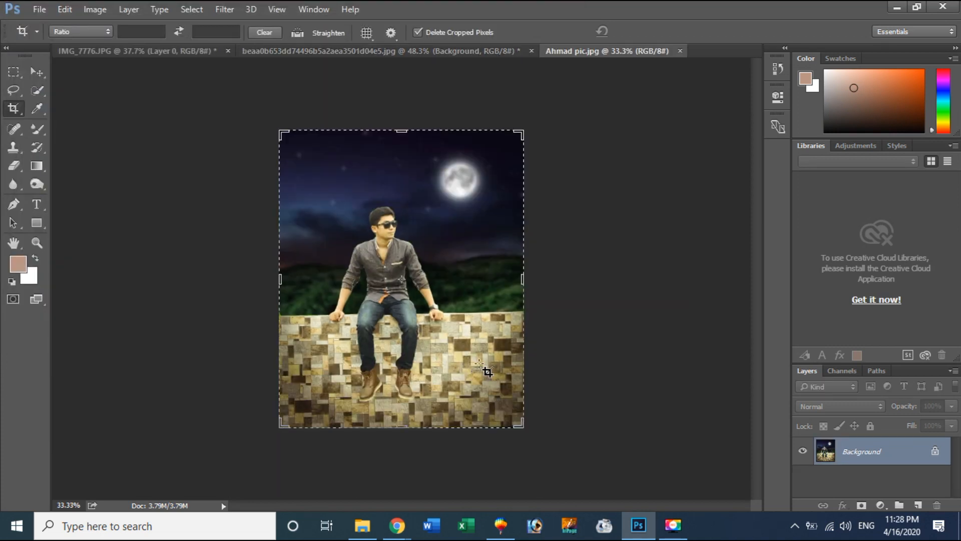
click(382, 55)
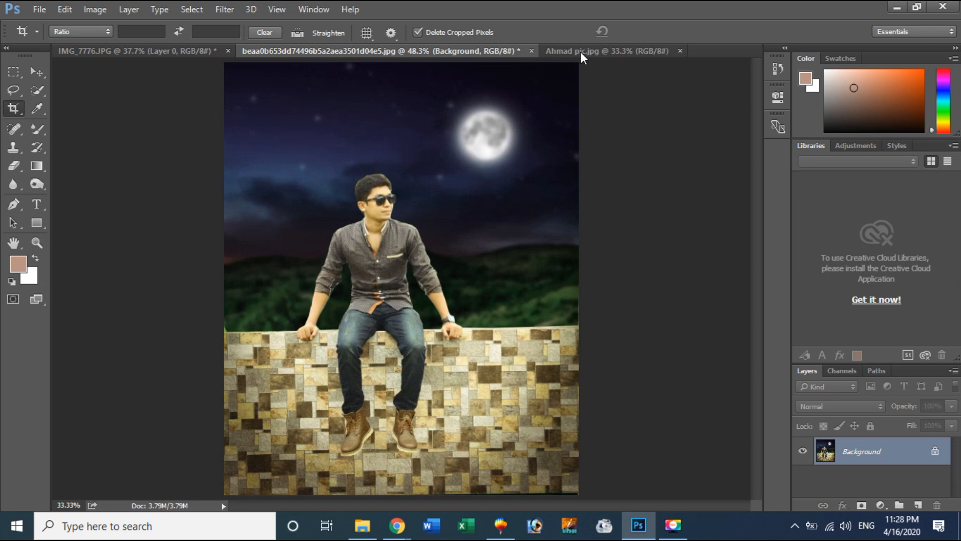
click(581, 53)
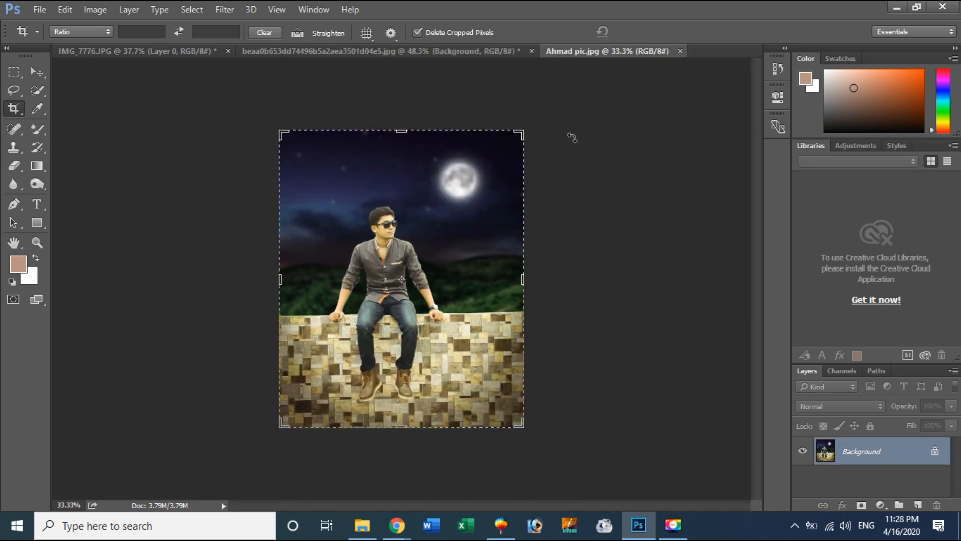
Start the Camera Raw filter on the JPEG copy and set exposure to +0.10 and blacks to +6
scroll(572, 138, up, 2)
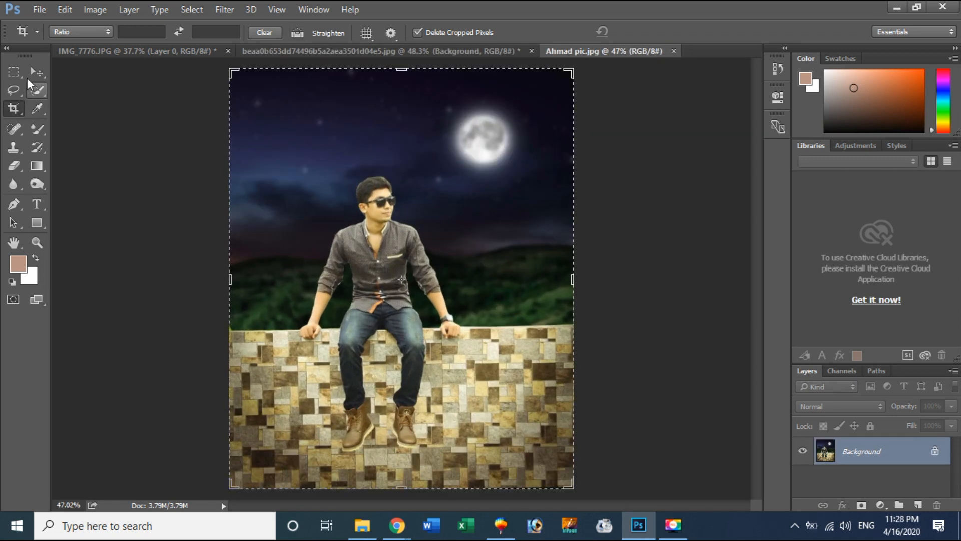
click(35, 72)
click(225, 9)
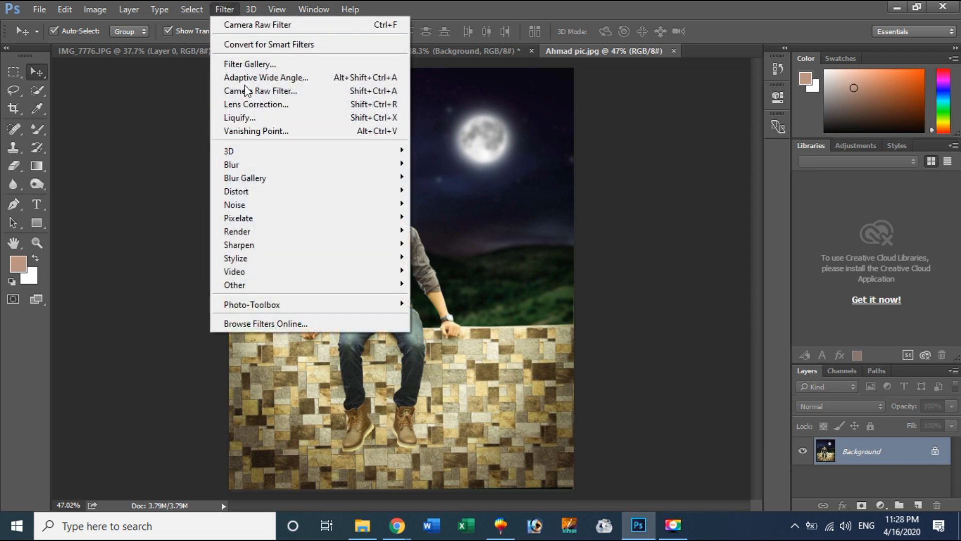
click(246, 92)
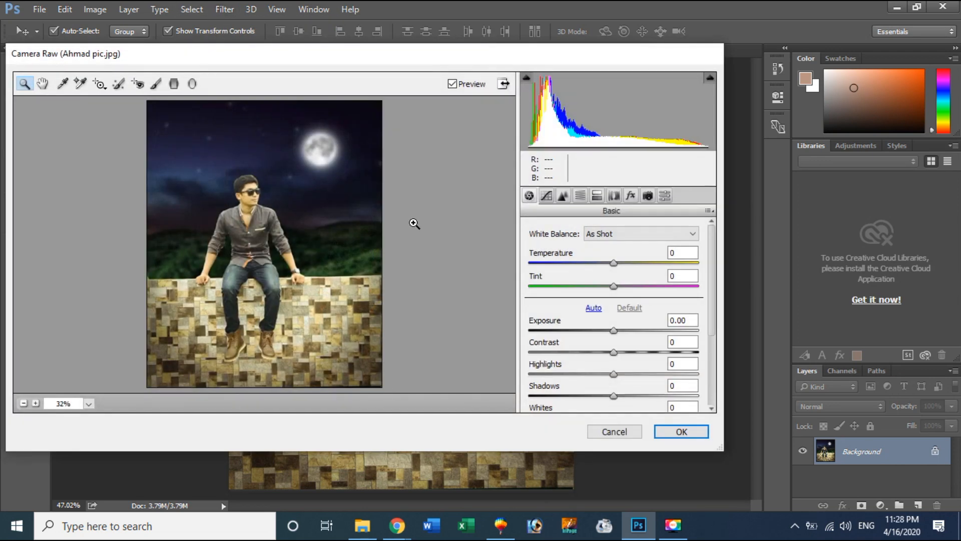
mouse_move(615, 331)
mouse_down()
mouse_move(635, 335)
mouse_move(617, 331)
mouse_up()
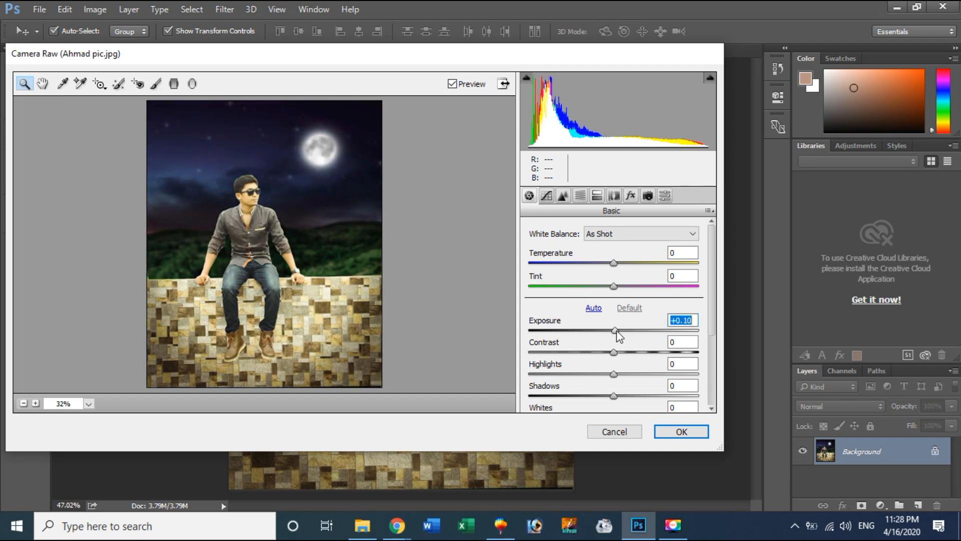
drag(712, 282, 713, 323)
drag(620, 317, 622, 317)
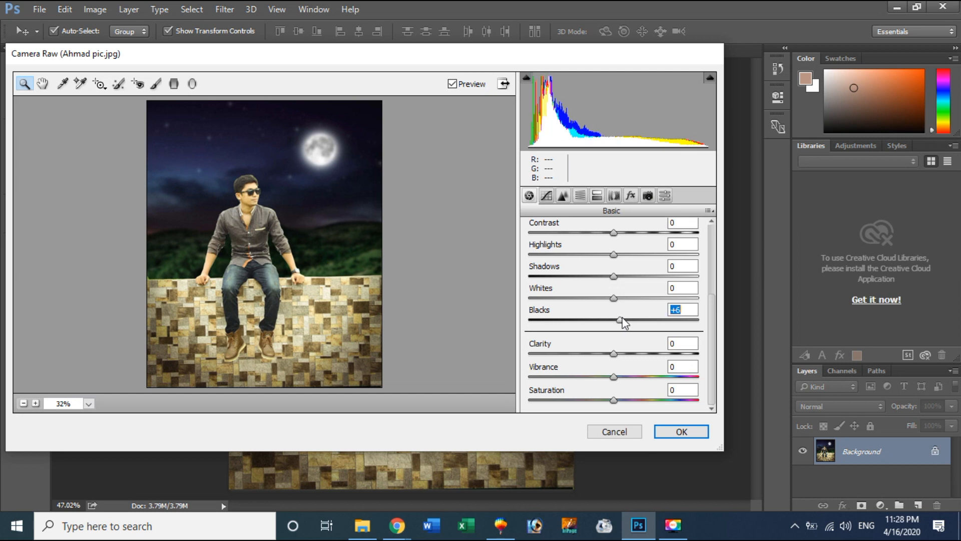
Split-tone the image with shadows hue 56 and saturation 8, and raise the hue and saturation of the highlights
click(629, 199)
click(613, 196)
click(590, 195)
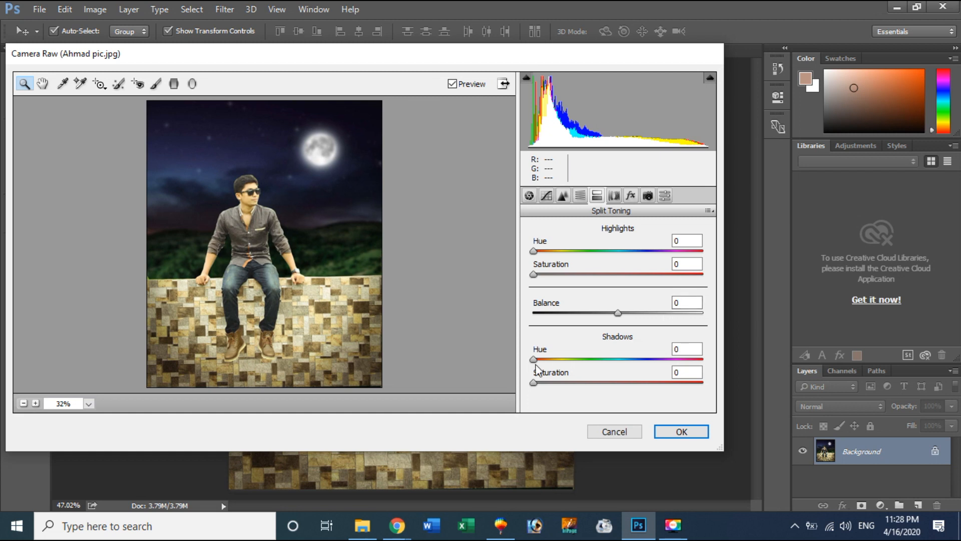
mouse_move(533, 382)
mouse_down()
mouse_move(568, 383)
mouse_move(546, 382)
mouse_up()
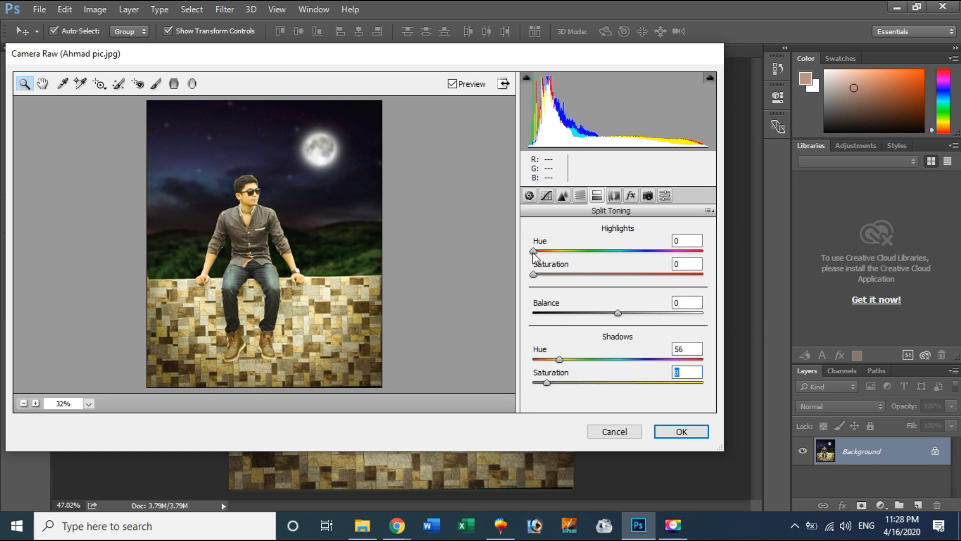
drag(538, 246, 558, 250)
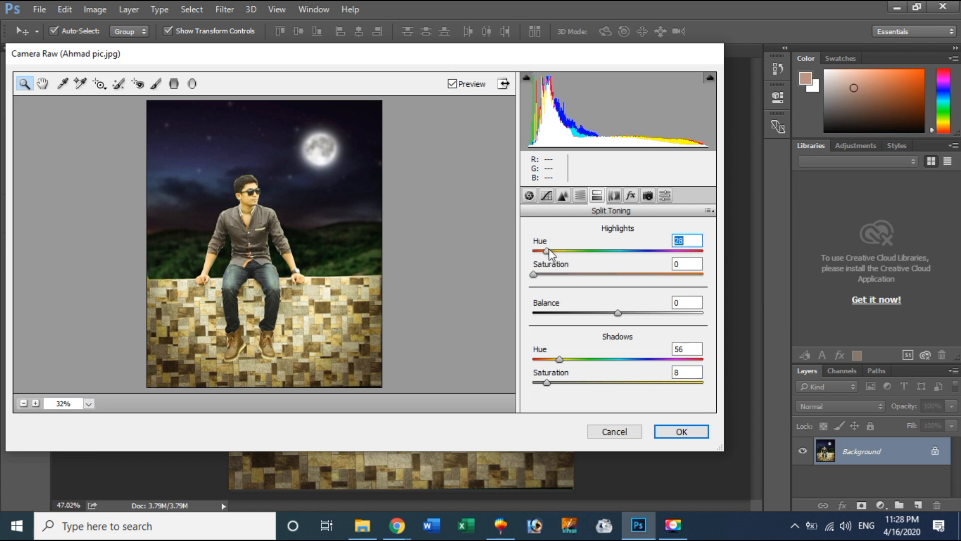
drag(537, 275, 562, 276)
Set contrast +10, highlights -13, shadows -36, whites -14, blacks +18, clarity and vibrance +13, and saturation -8, and apply Camera Raw
click(529, 198)
drag(617, 234, 629, 321)
drag(614, 353, 608, 399)
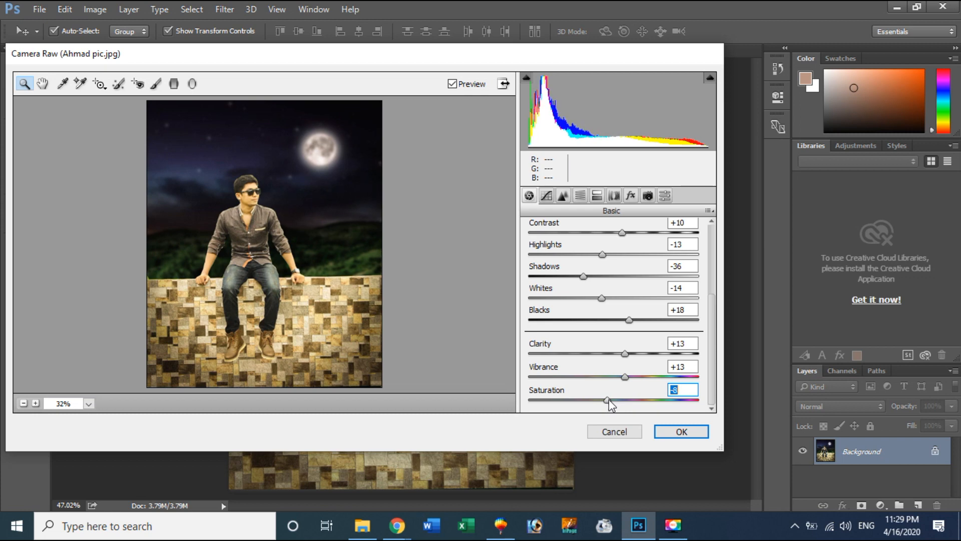
click(674, 430)
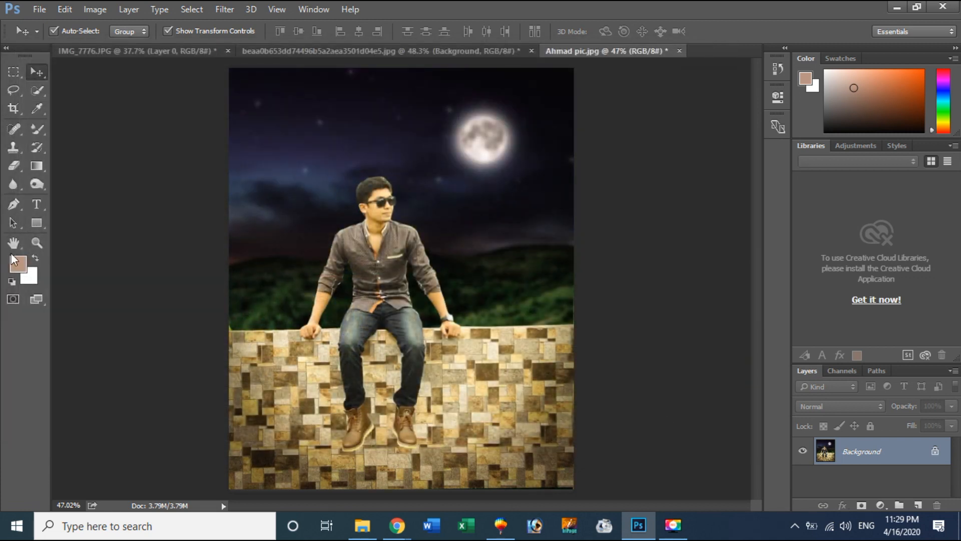
Select the Blur tool and enlarge its brush for softening the flattened image
click(13, 185)
click(58, 185)
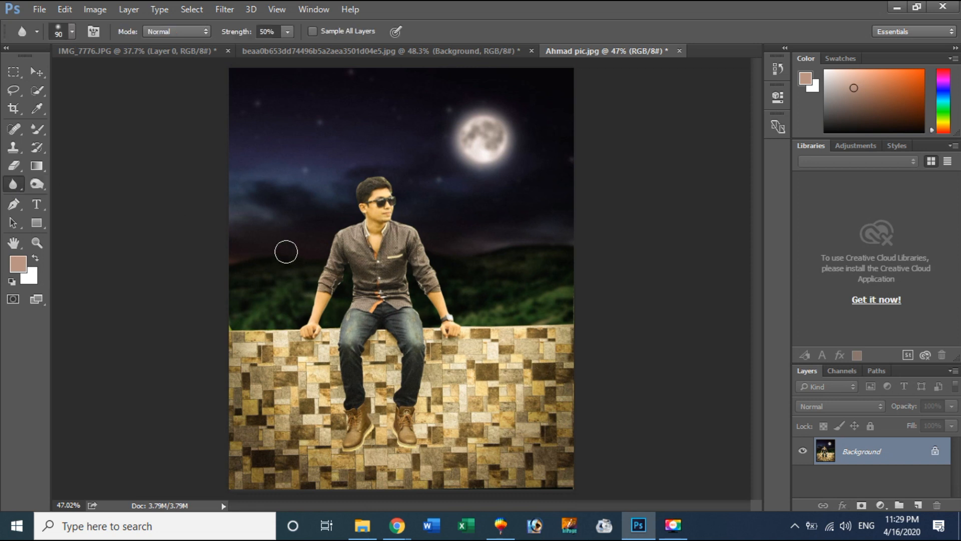
key(bracketright)
key(bracketright)
key(bracketright)
Save the regraded image to the Desktop in JPEG format, replacing the existing JPEG copy
key(ctrl+shift+s)
click(293, 338)
click(139, 233)
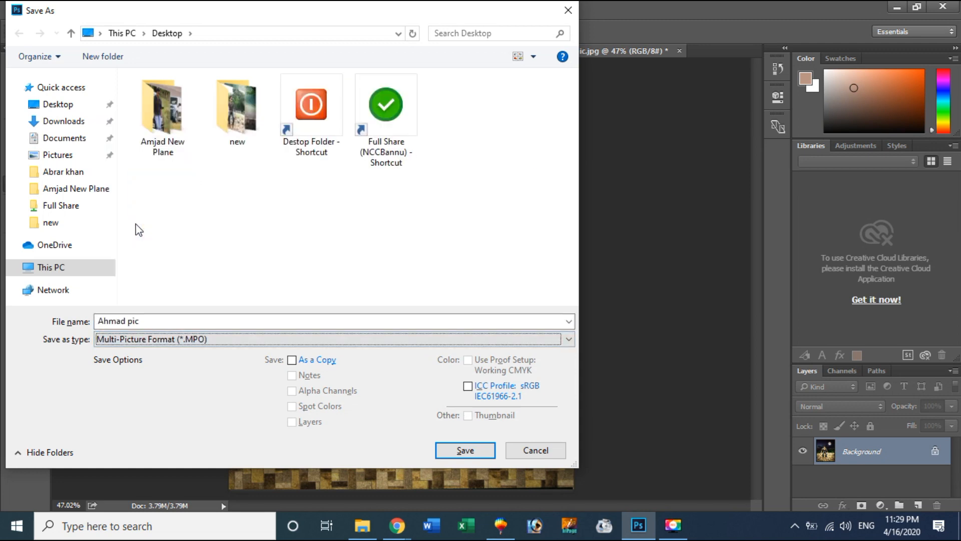
click(160, 339)
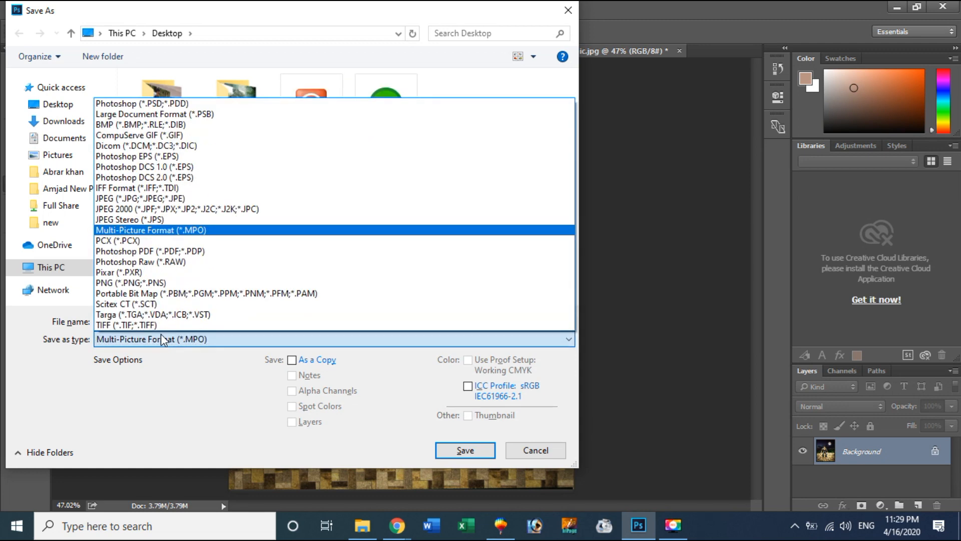
click(125, 200)
click(314, 118)
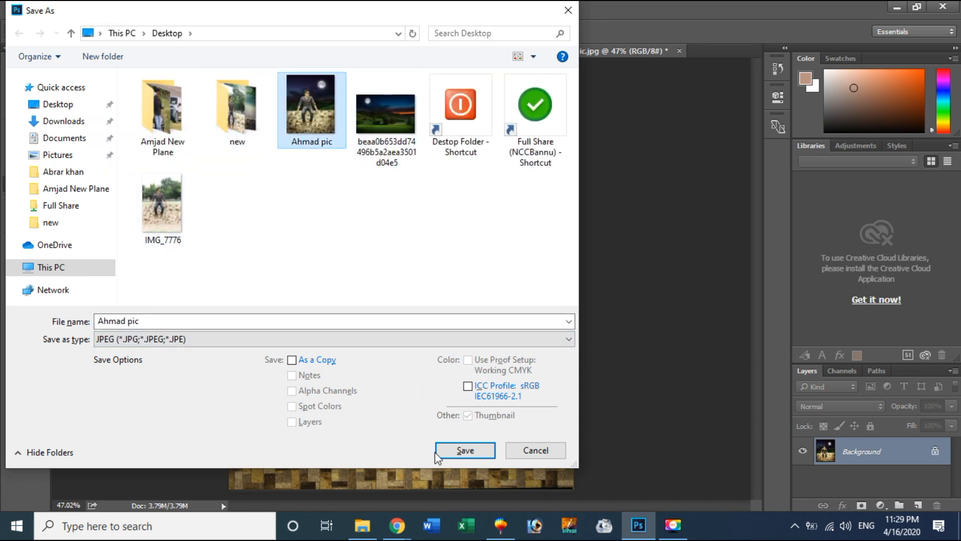
click(453, 450)
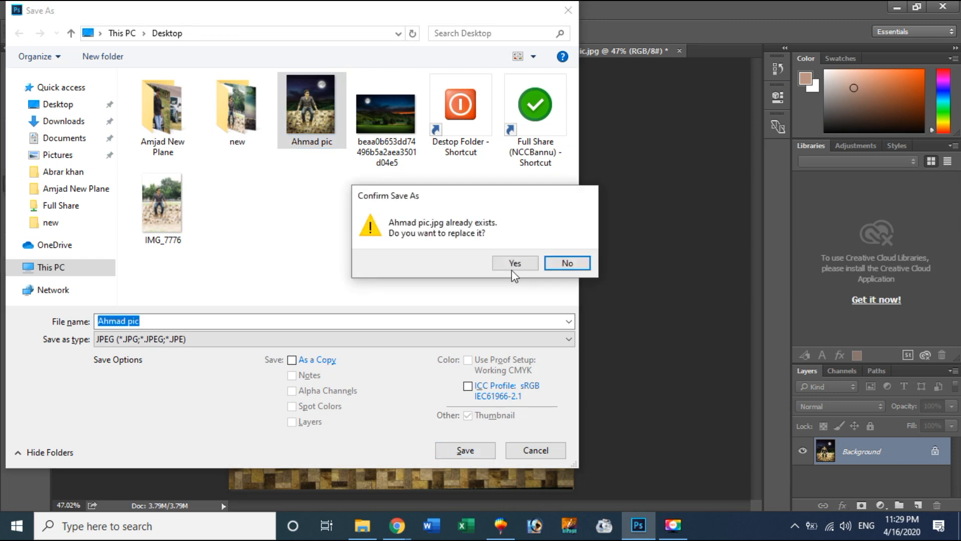
click(516, 263)
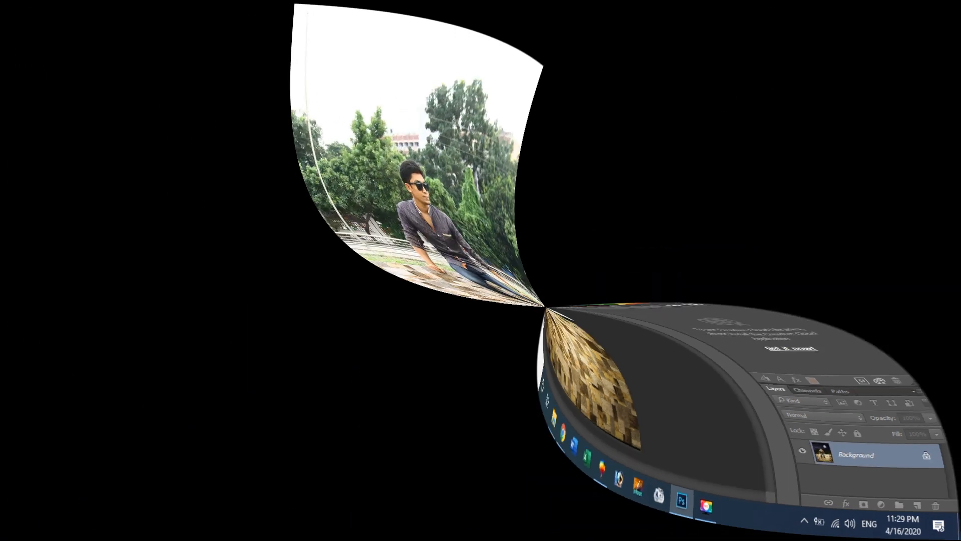